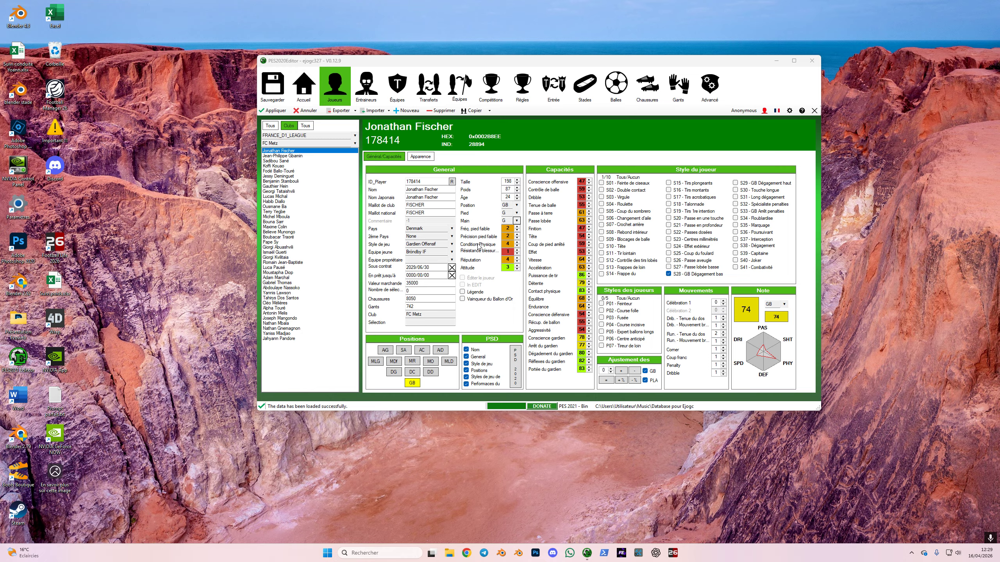
Step: Adjust Jonathan Fischer's reputation and set his attitude (Attitude) to 2
left_click(516, 261)
left_click(517, 262)
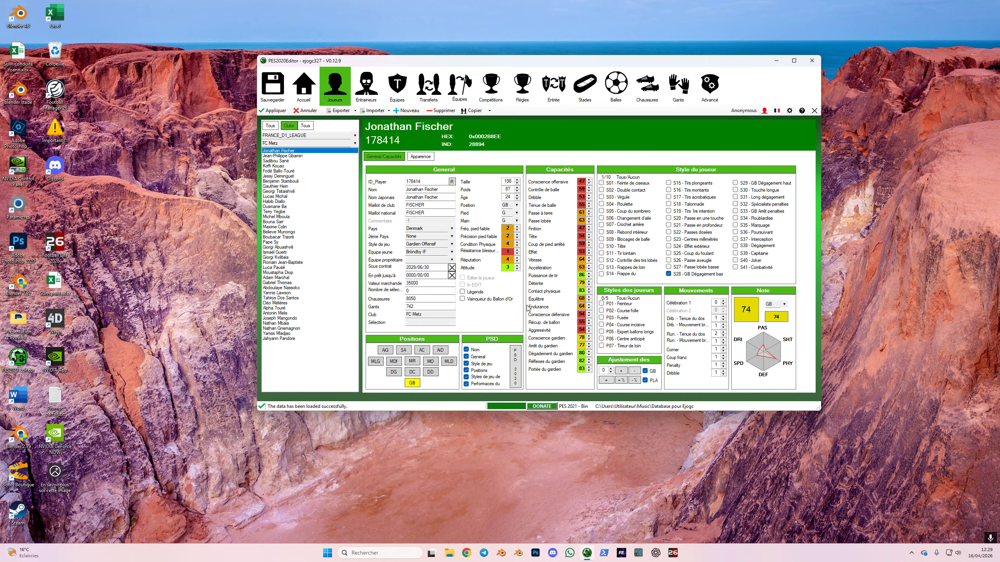
left_click(517, 270)
left_click(517, 269)
left_click(601, 197)
left_click(601, 204)
left_click(601, 211)
left_click(601, 218)
left_click(601, 225)
left_click(602, 232)
left_click(602, 239)
left_click(601, 246)
left_click(602, 253)
left_click(602, 260)
left_click(601, 267)
left_click(601, 274)
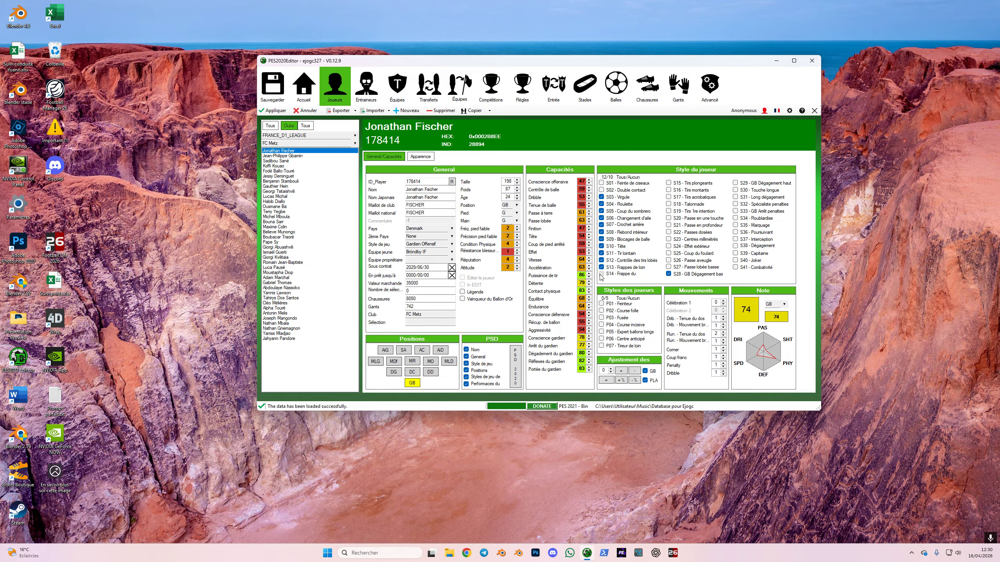
left_click(668, 232)
left_click(668, 225)
Step: Try the bulk ability adjustment with a value of 1, GB ticked and PLA unticked, and apply it
left_click(646, 372)
left_click(621, 372)
left_click(645, 371)
left_click(645, 381)
left_click(621, 371)
left_click(270, 112)
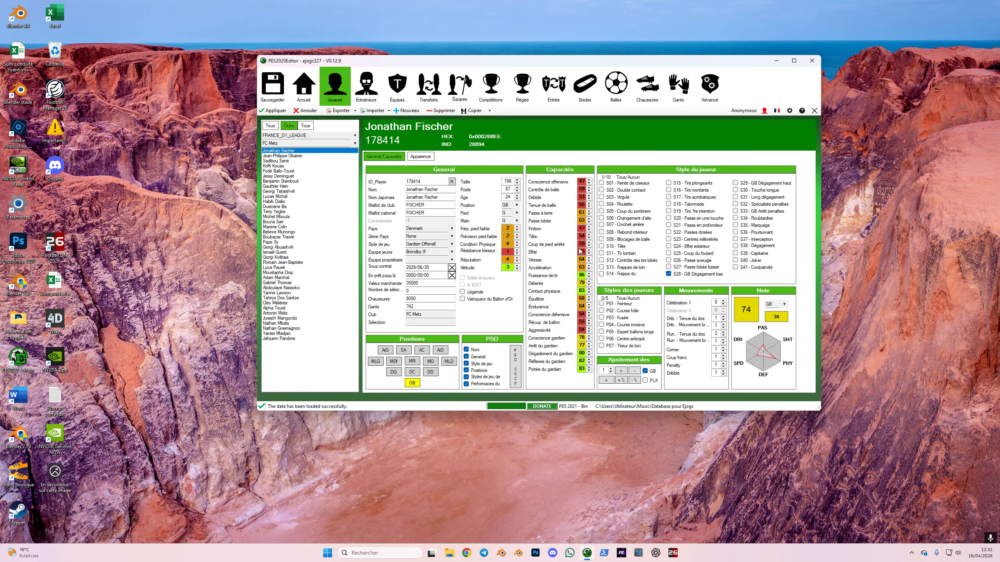
Step: In Jonathan Fischer's appearance settings, try different wristband values and set the sock length to 1
left_click(416, 158)
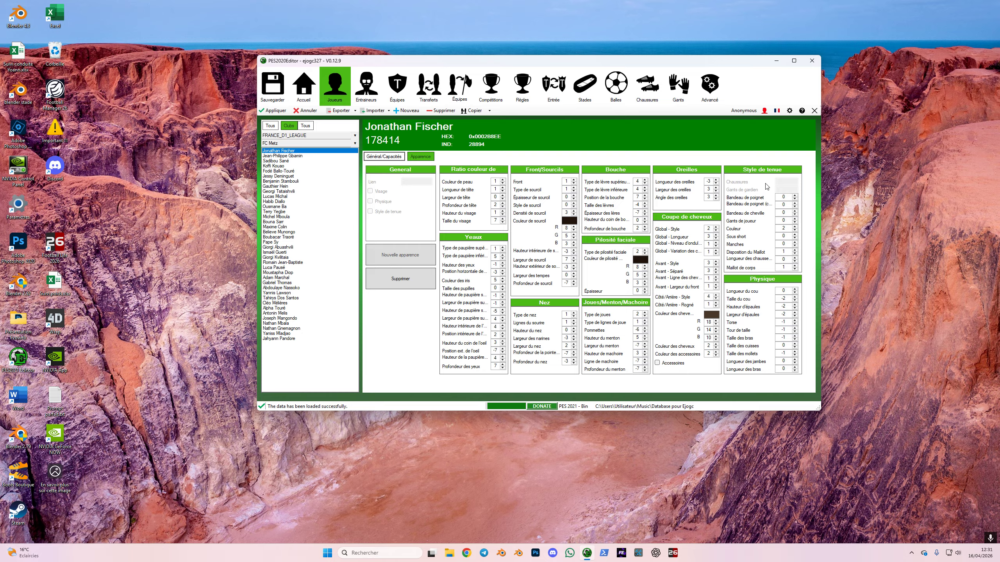
left_click(795, 196)
left_click(795, 200)
left_click(795, 200)
left_click(796, 200)
left_click_drag(783, 261, 786, 261)
type("1")
Step: Set Jonathan Fischer's height (Taille) to 210, apply the change, and select Jean-Philippe Gbamin
left_click(384, 156)
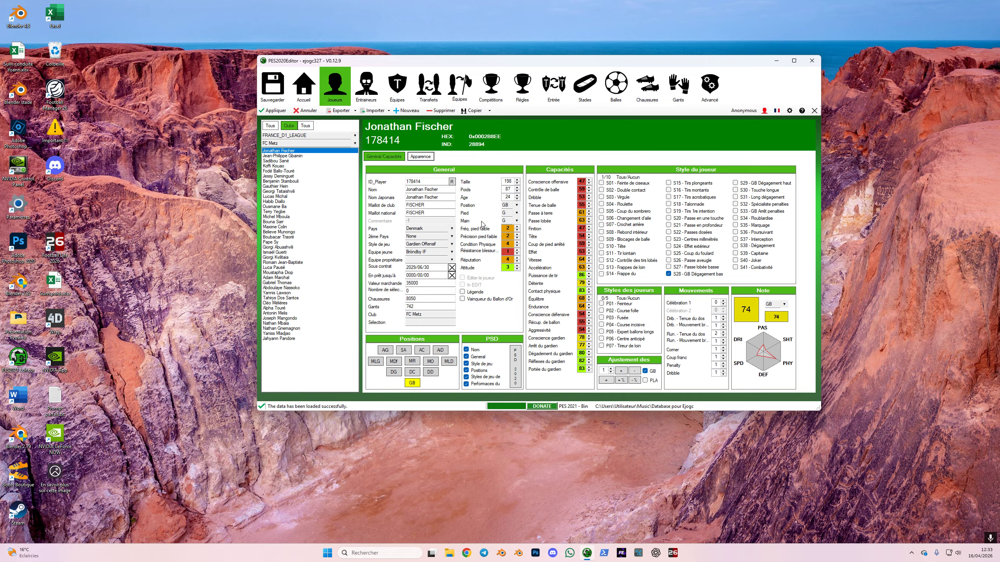
left_click(517, 180)
left_click(518, 181)
left_click(517, 180)
left_click(275, 111)
left_click(287, 156)
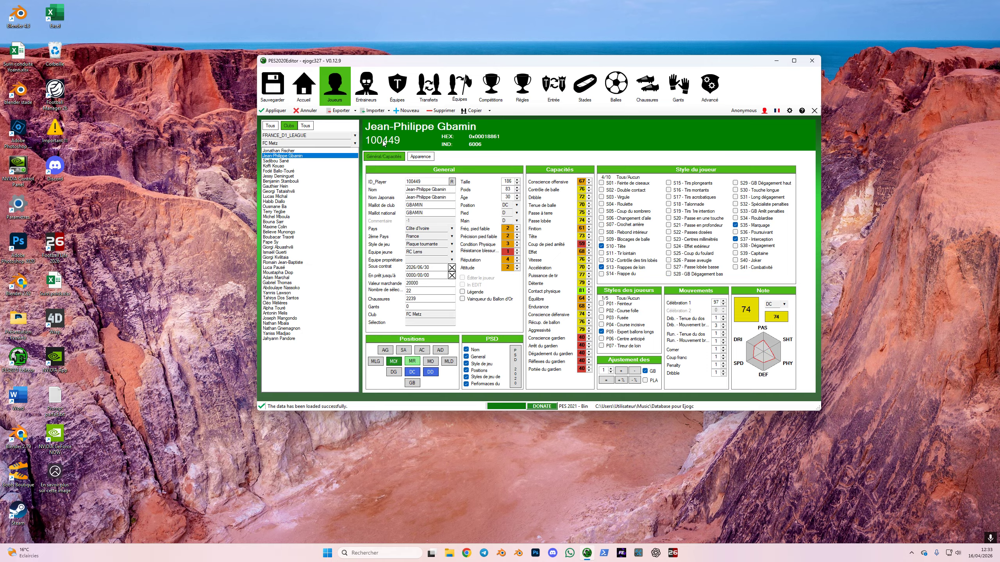
Step: Open the transfers section and filter the first team list to FRANCE_D1_LEAGUE
left_click(432, 91)
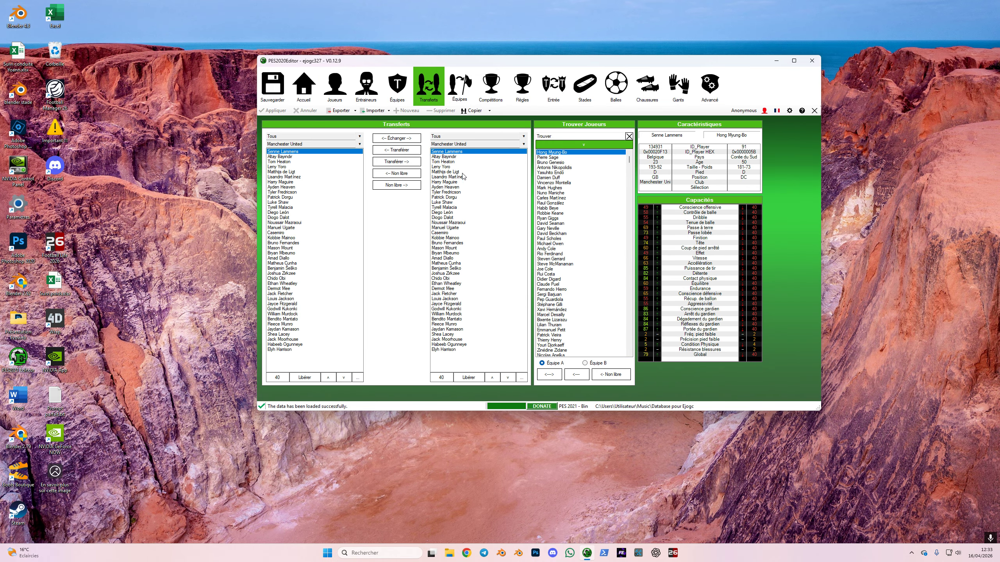
left_click(288, 137)
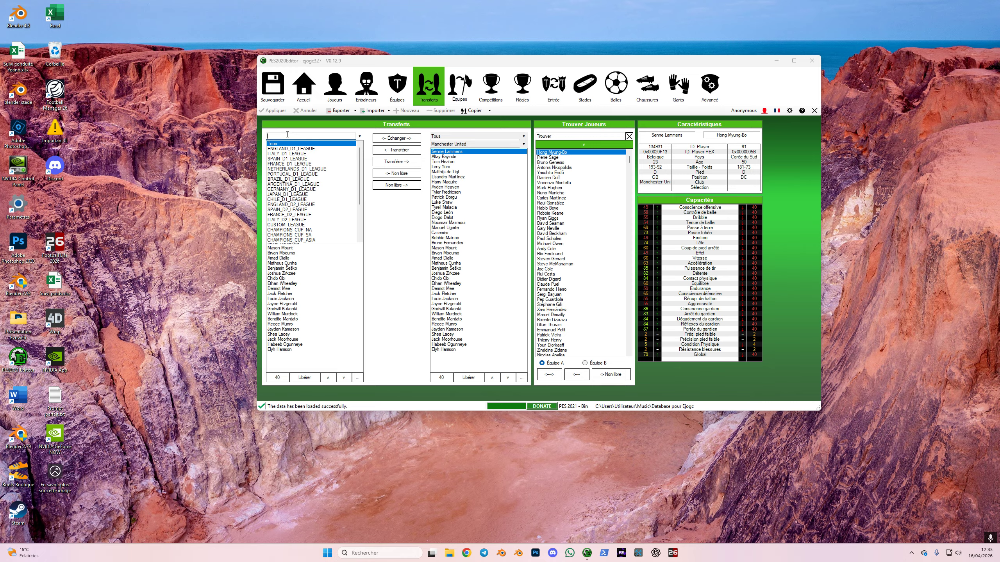
type("fr")
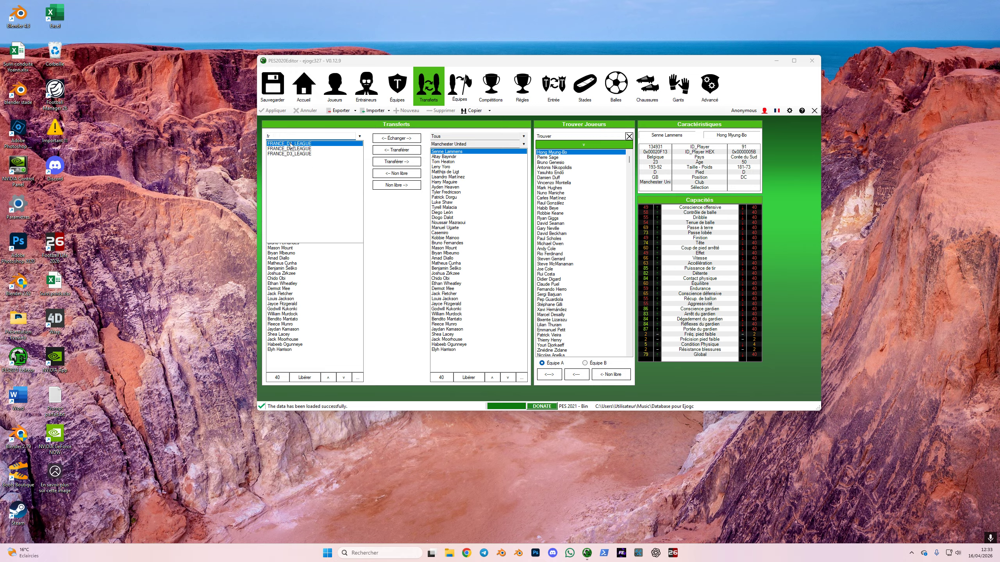
left_click(292, 143)
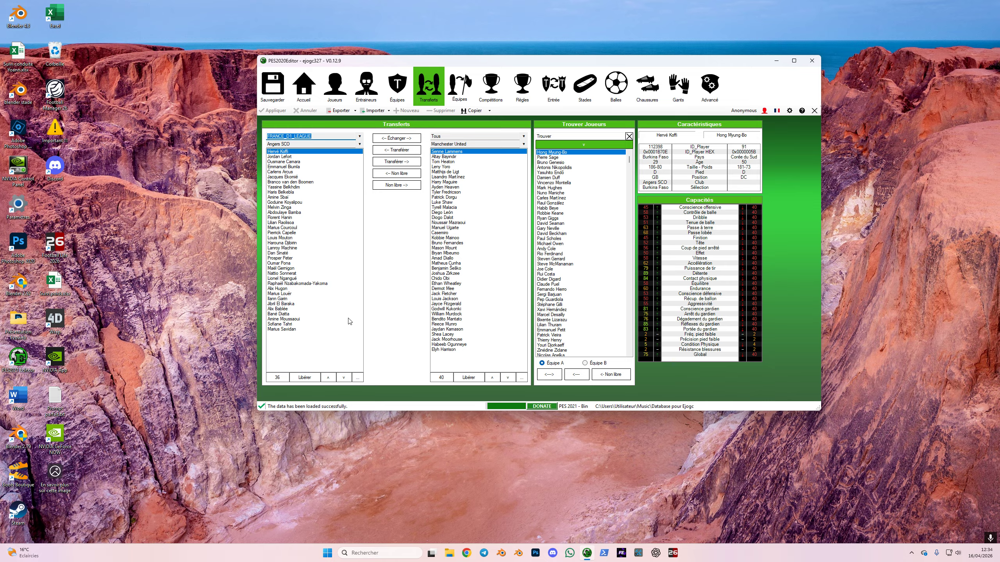
Step: Search the transfer players for "jonathan fisc" and load Jonathan Fischer's current club in the second team list
left_click(562, 135)
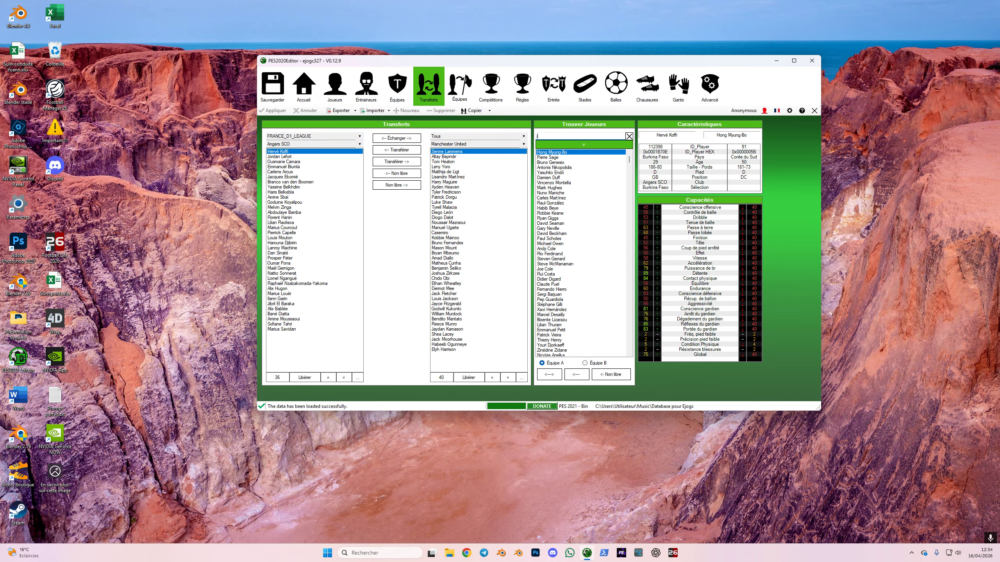
type("jona")
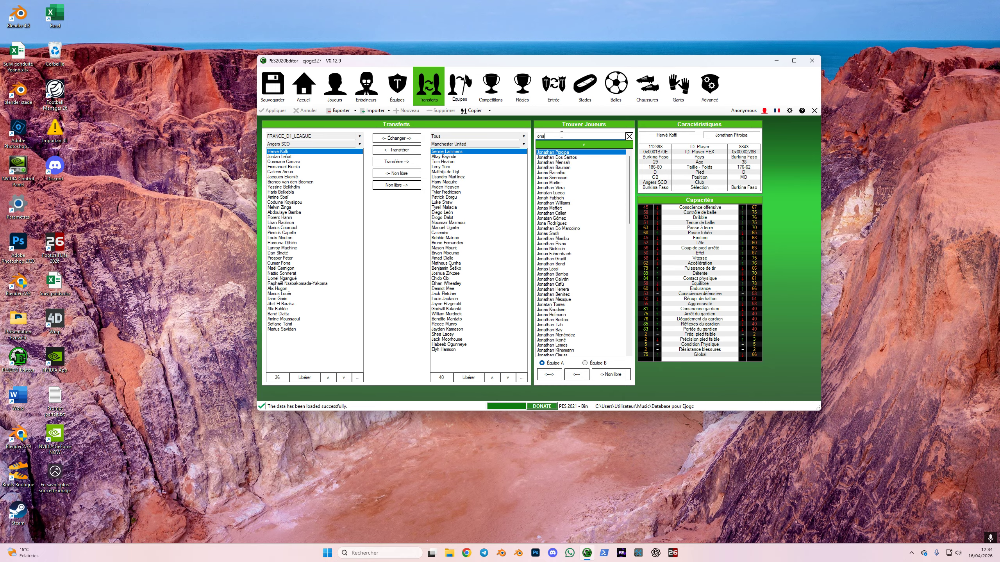
type("than fisc")
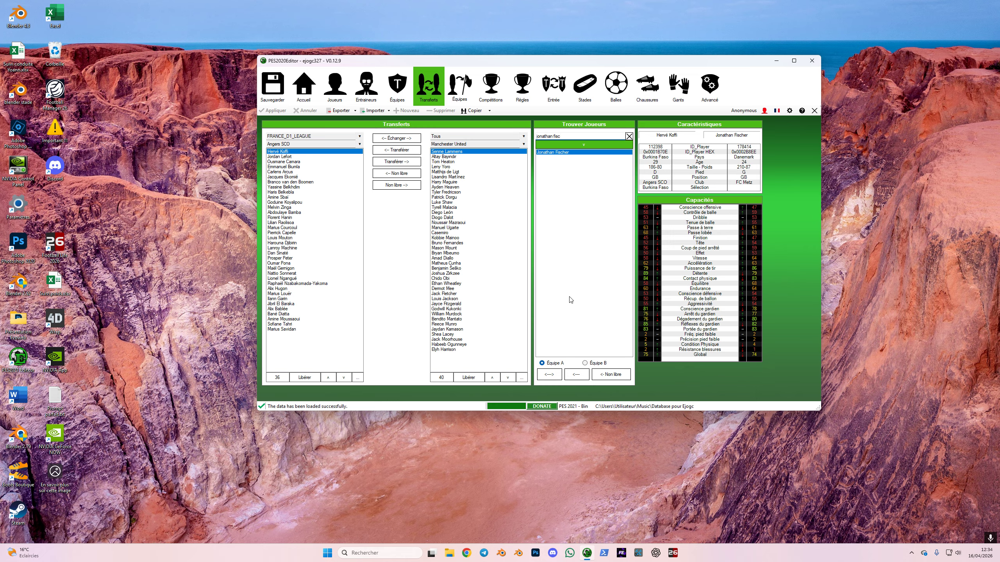
left_click(583, 144)
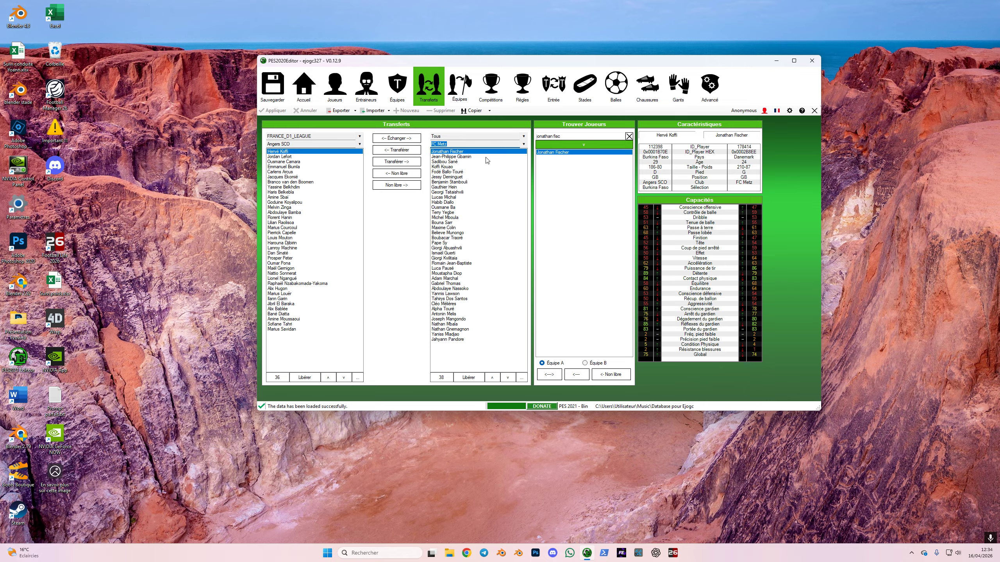
Step: Transfer Jonathan Fischer to Angers SCO with team A as the destination, and select him in its squad
left_click(567, 134)
left_click(585, 362)
left_click(543, 364)
left_click(577, 376)
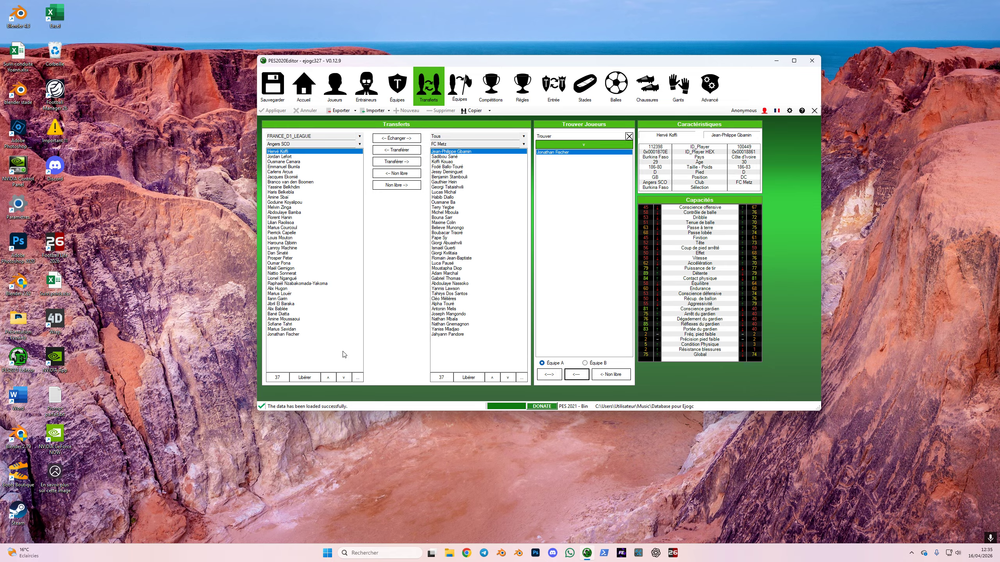
left_click(284, 335)
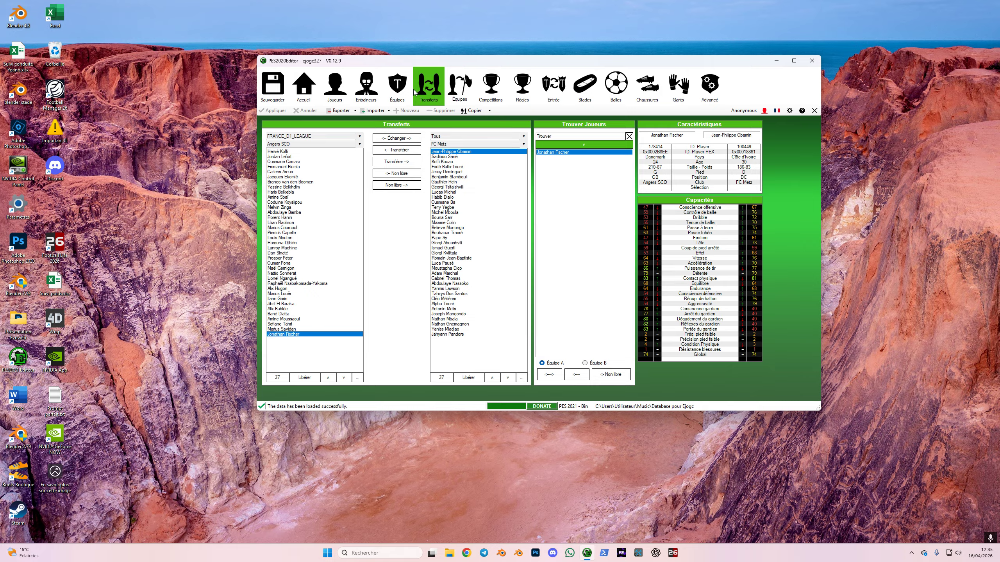
Step: Search the teams for "angers", select Angers SCO and open its formations
left_click(398, 90)
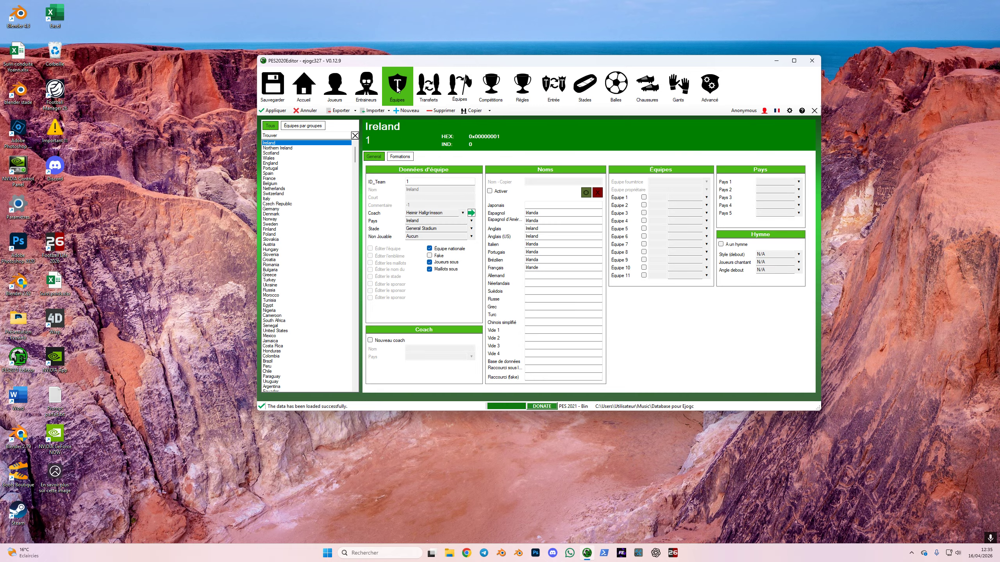
left_click(272, 135)
type("angers")
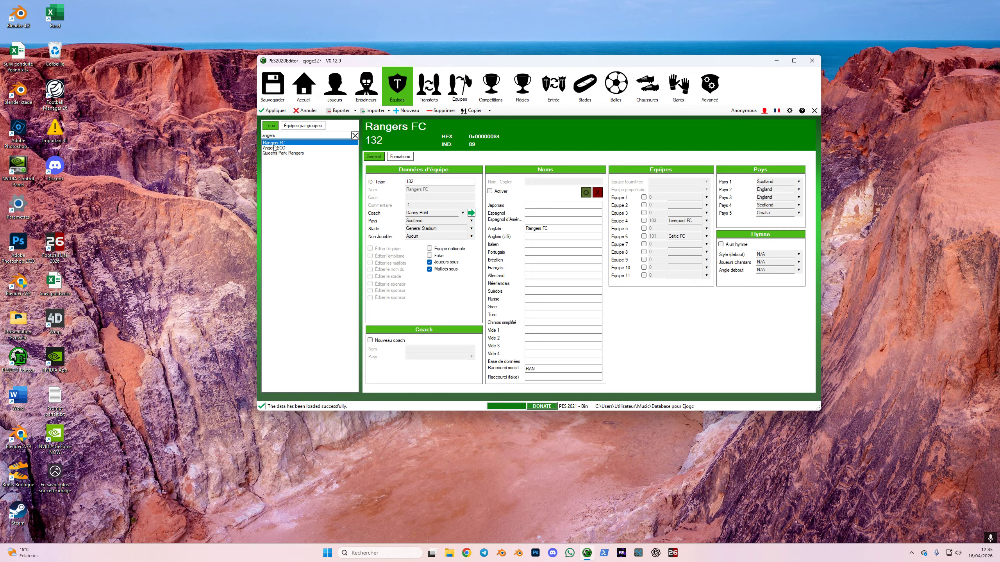
left_click(275, 148)
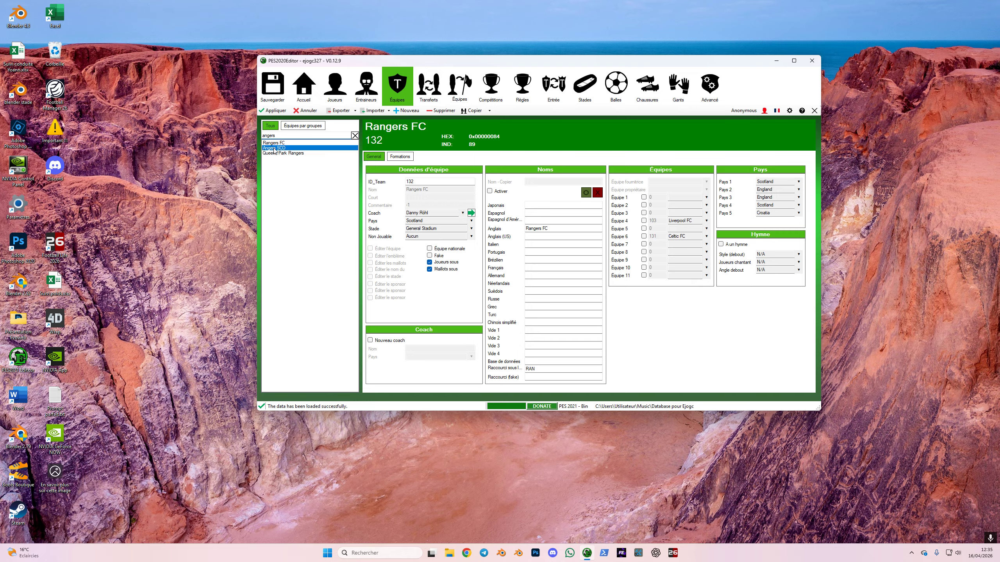
left_click(401, 156)
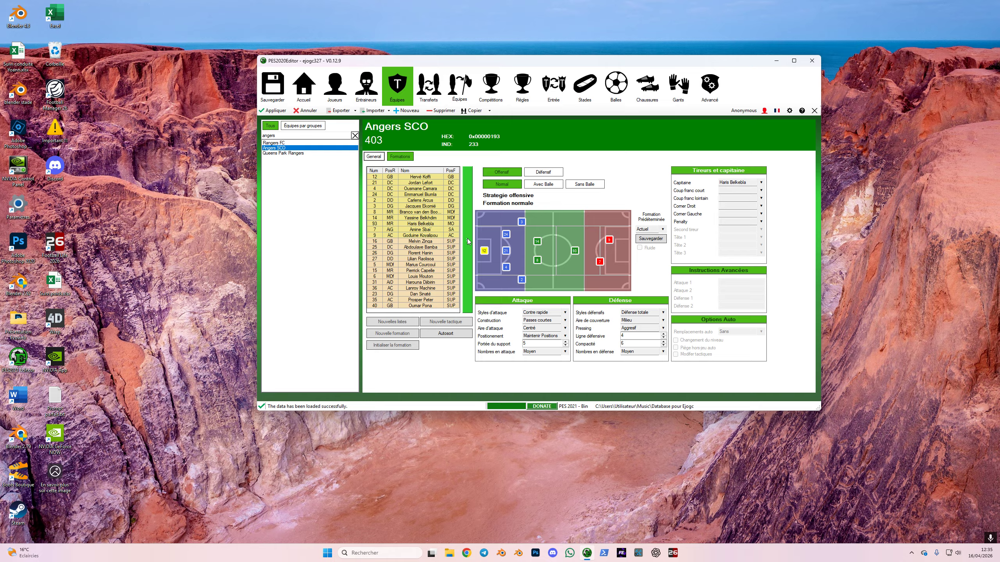
Step: Show the Angers SCO reserves, set Jonathan Fischer's shirt number to 90 and apply the change
left_click(468, 242)
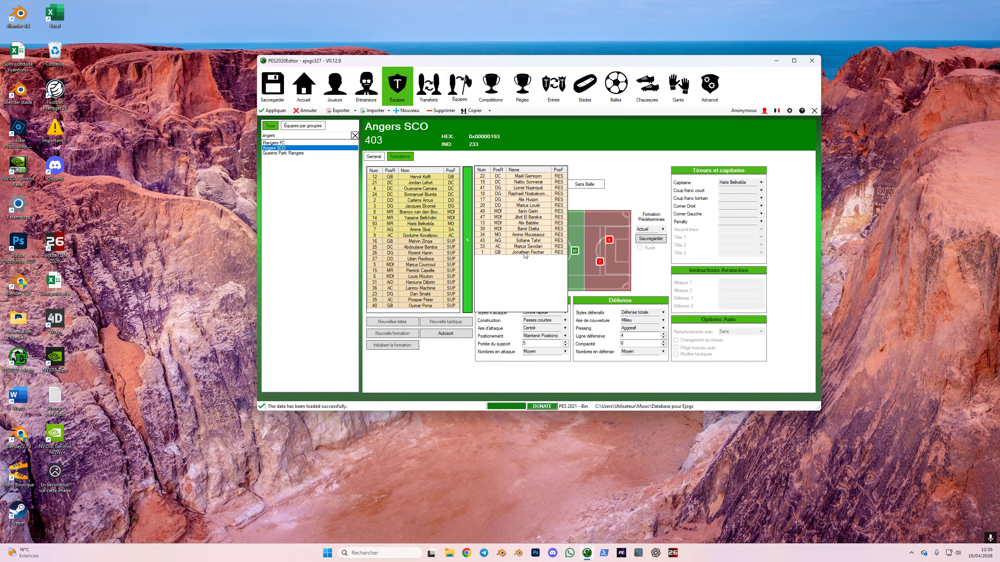
double_click(483, 252)
type("90")
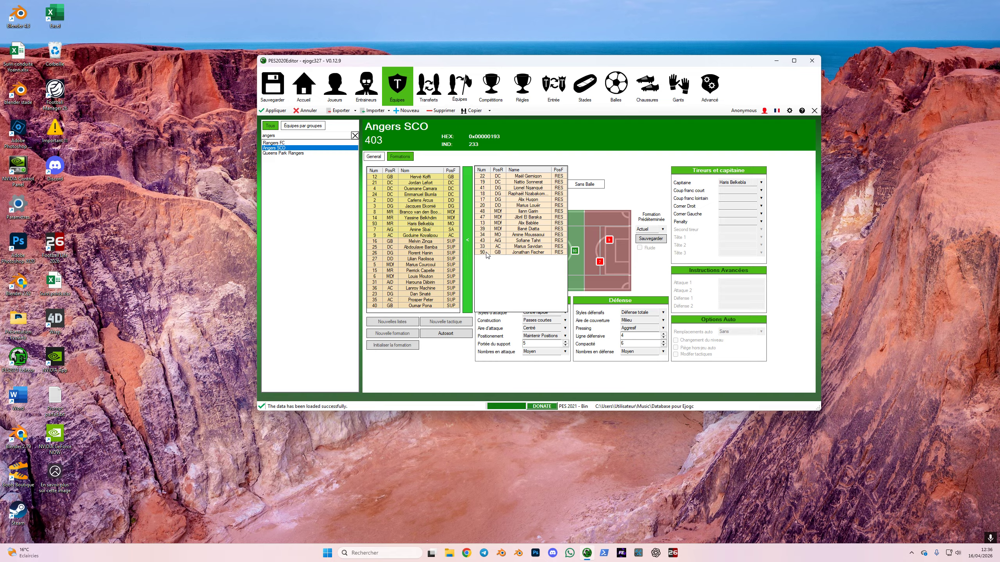
left_click(272, 111)
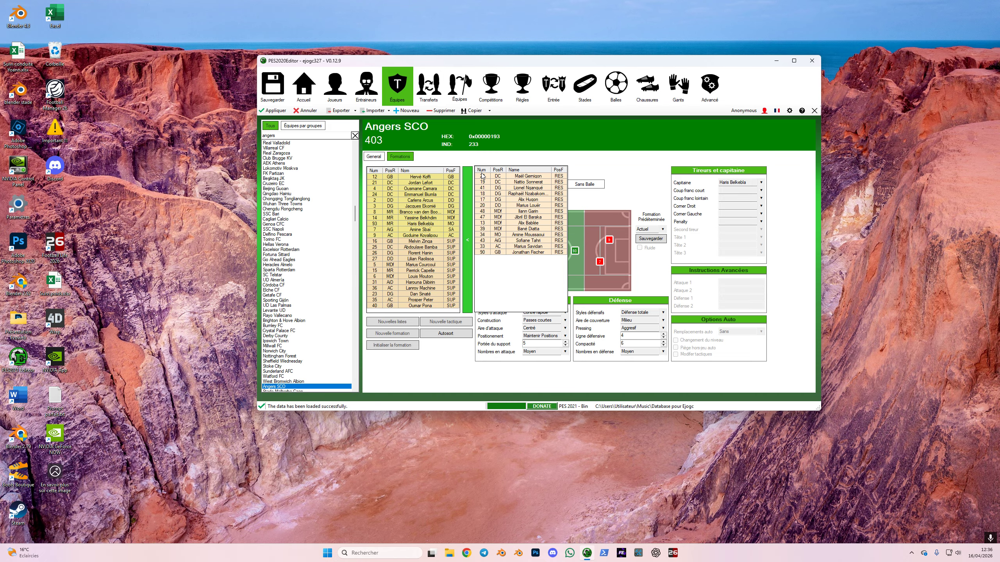
Step: Open the players section and list the Angers SCO squad by club
left_click(336, 85)
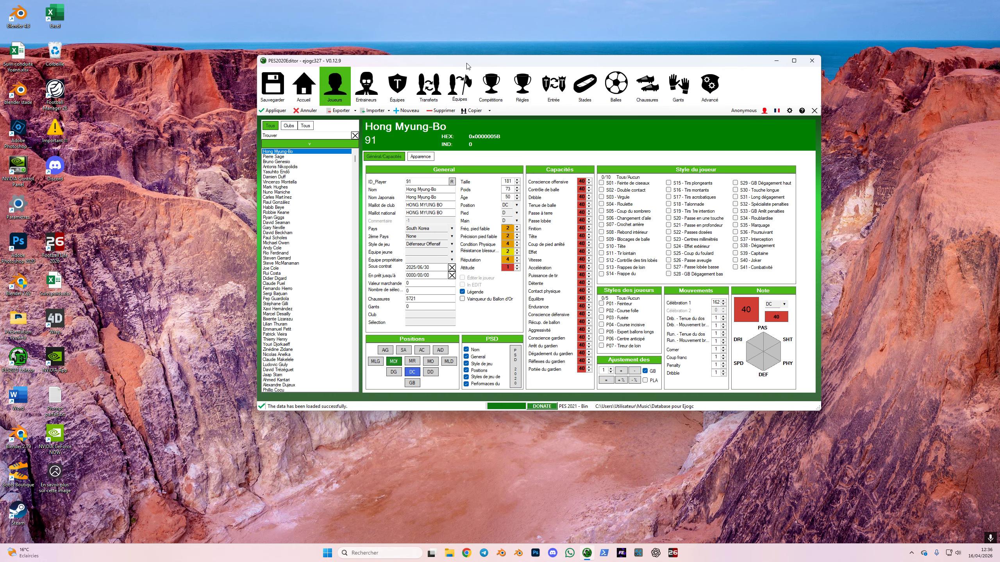
left_click_drag(467, 66, 367, 71)
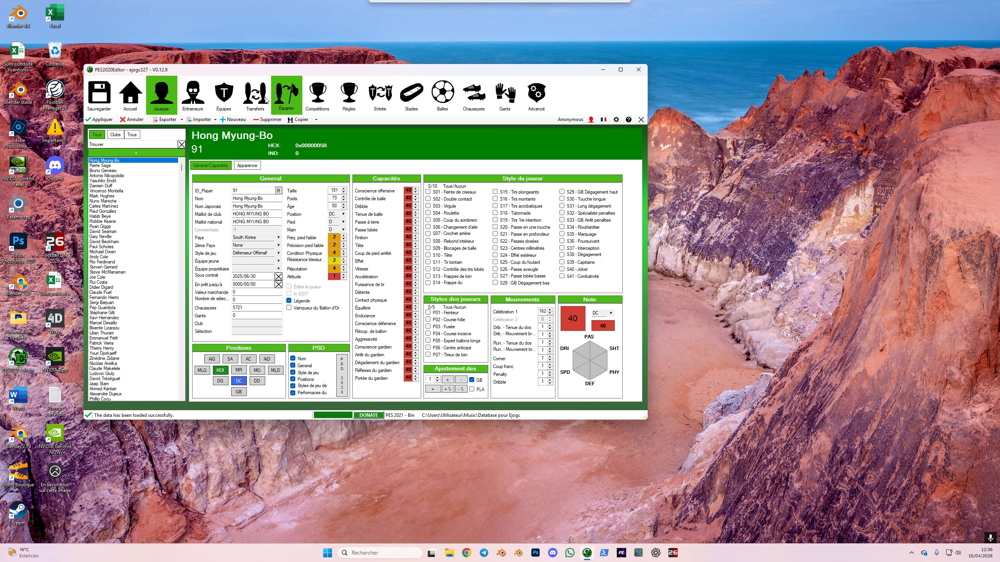
left_click(114, 135)
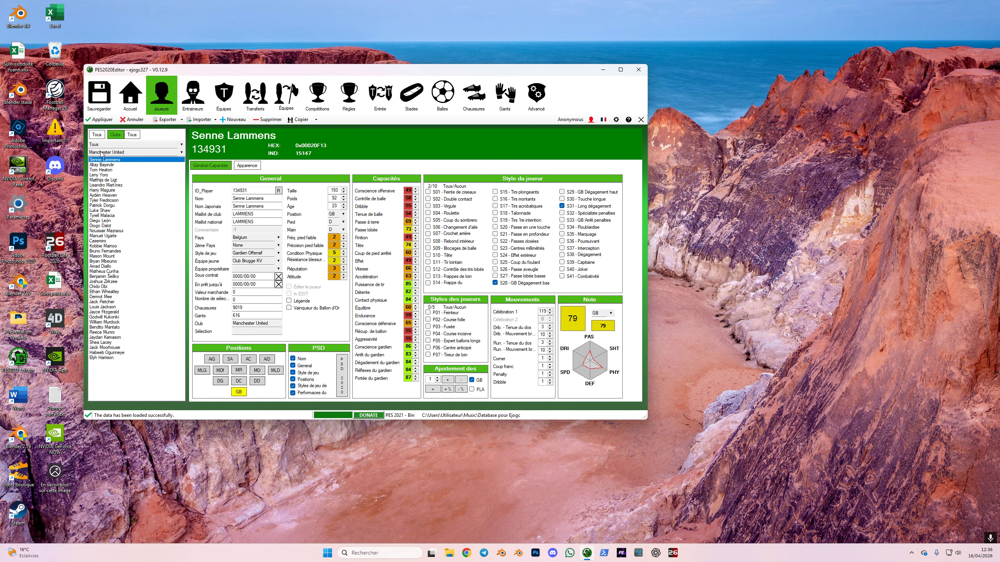
left_click(101, 154)
type("anger")
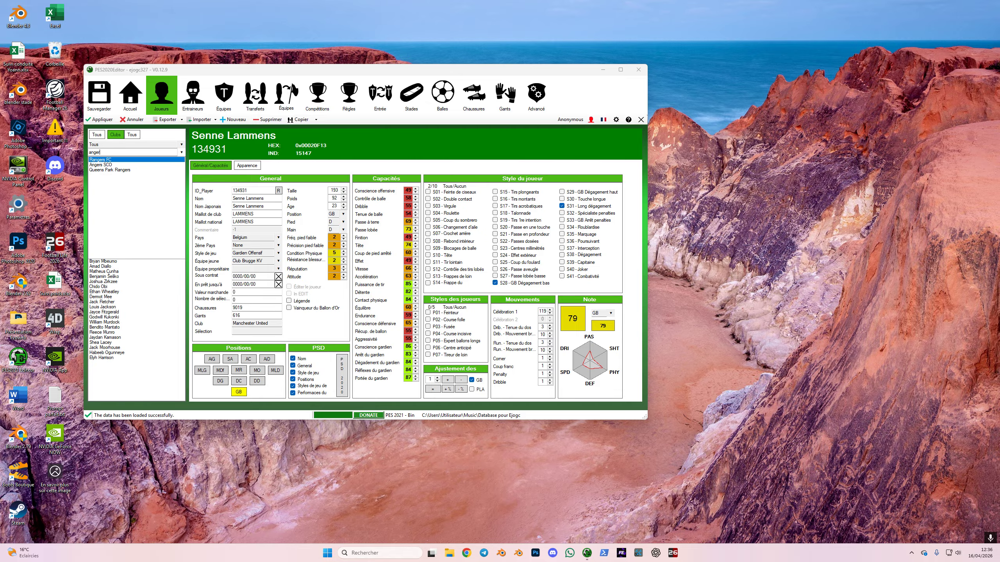
left_click(102, 165)
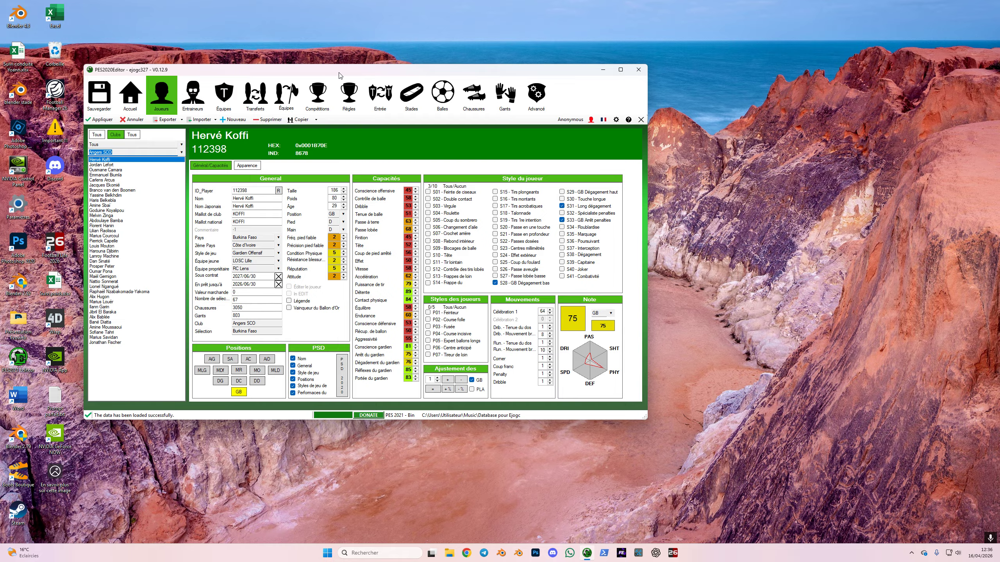
Step: Switch to Chrome and open the Angers SCO team page on PES Master, side by side with the editor
left_click_drag(341, 76, 408, 74)
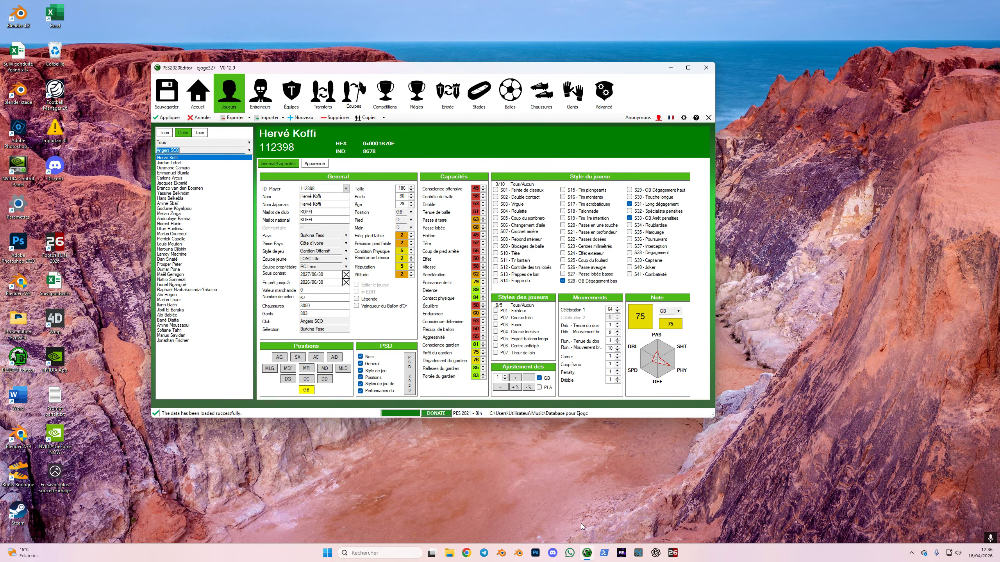
left_click(466, 553)
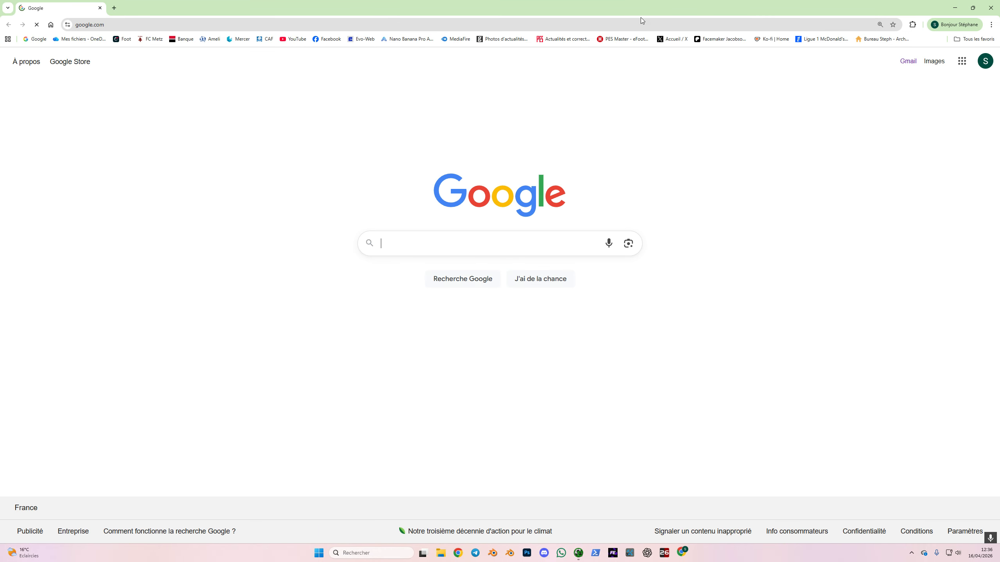
left_click(623, 39)
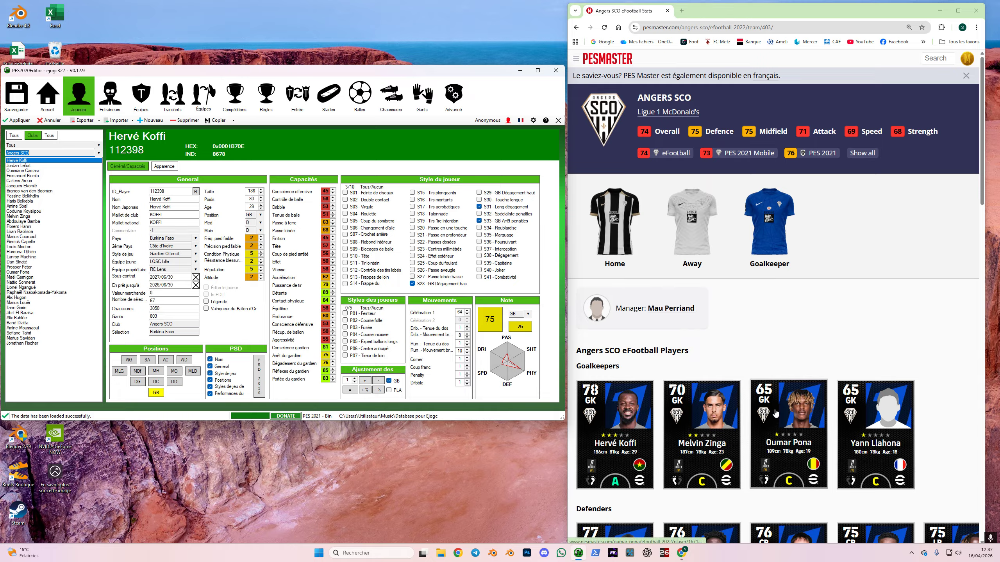
Step: Search all editor players for "llaho", and switch to Chrome to open Yann Llahona's page on PES Master
left_click(14, 137)
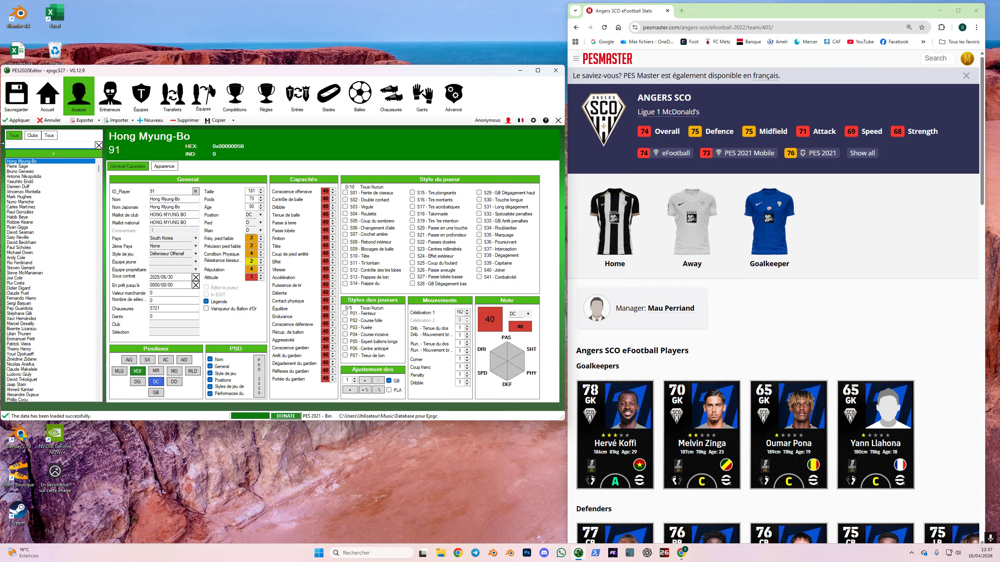
type("llah")
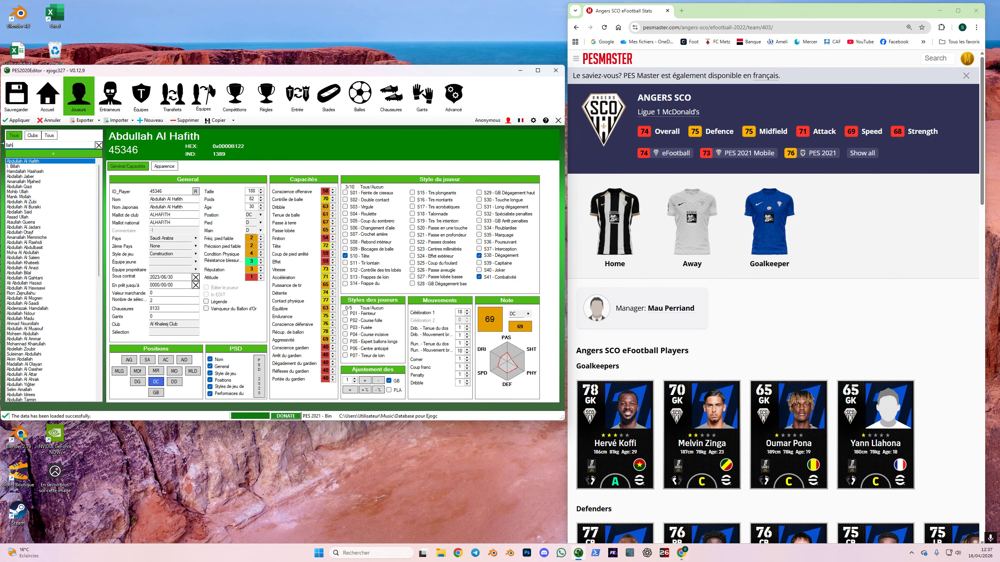
type("o")
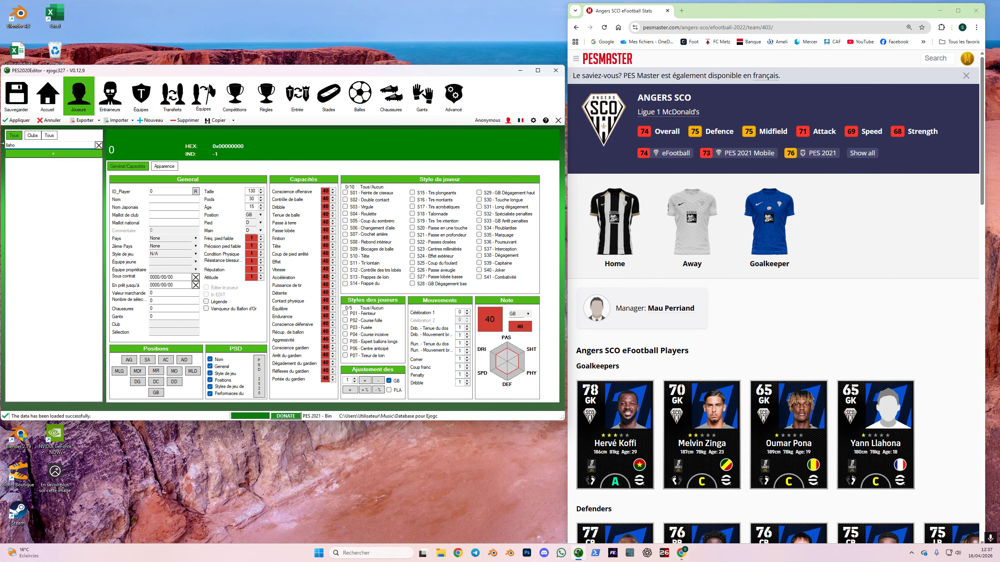
left_click(876, 451)
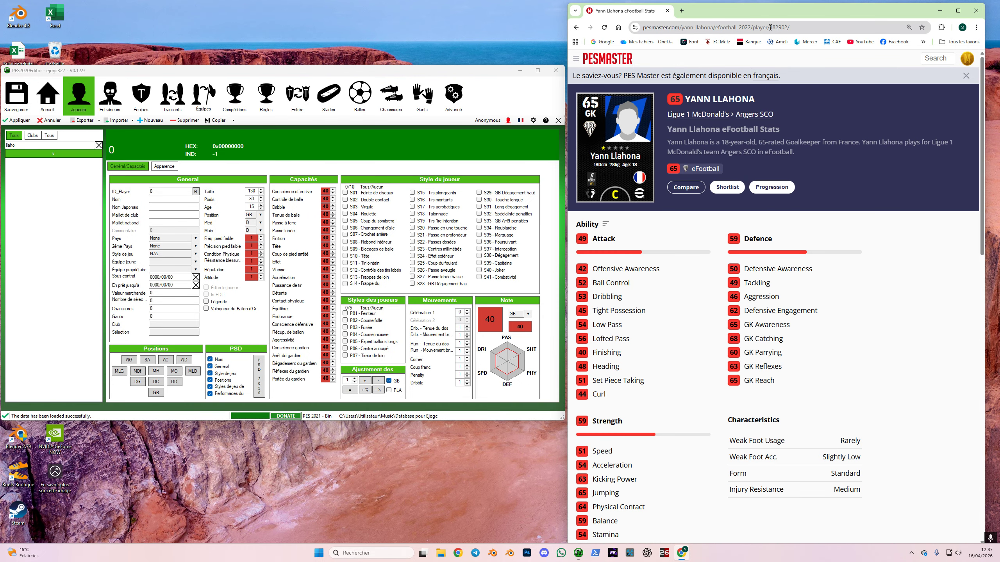
Step: Clear the player search, create a new player record and set its player ID to 182902 from the PES Master page address
left_click_drag(770, 27, 789, 27)
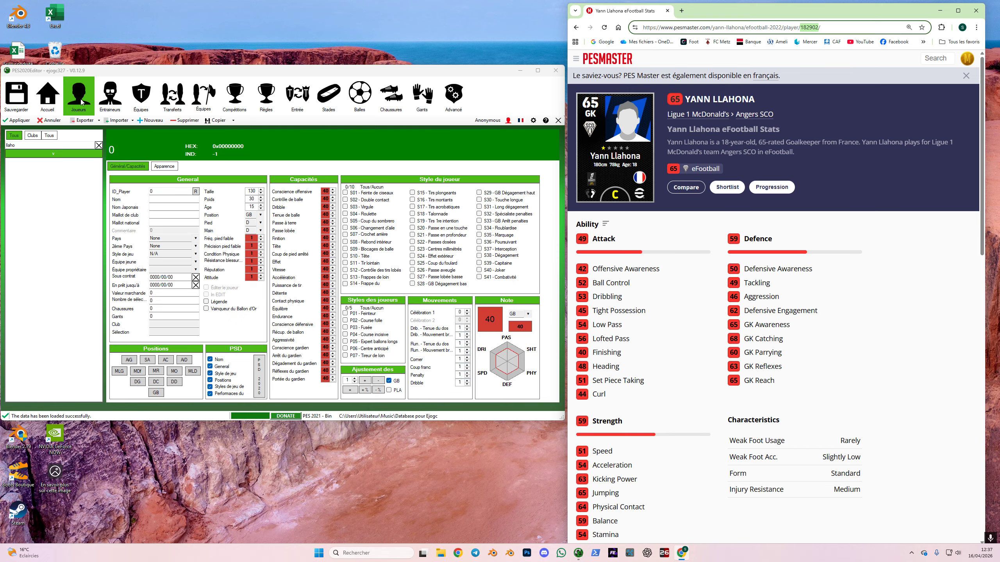
left_click(99, 146)
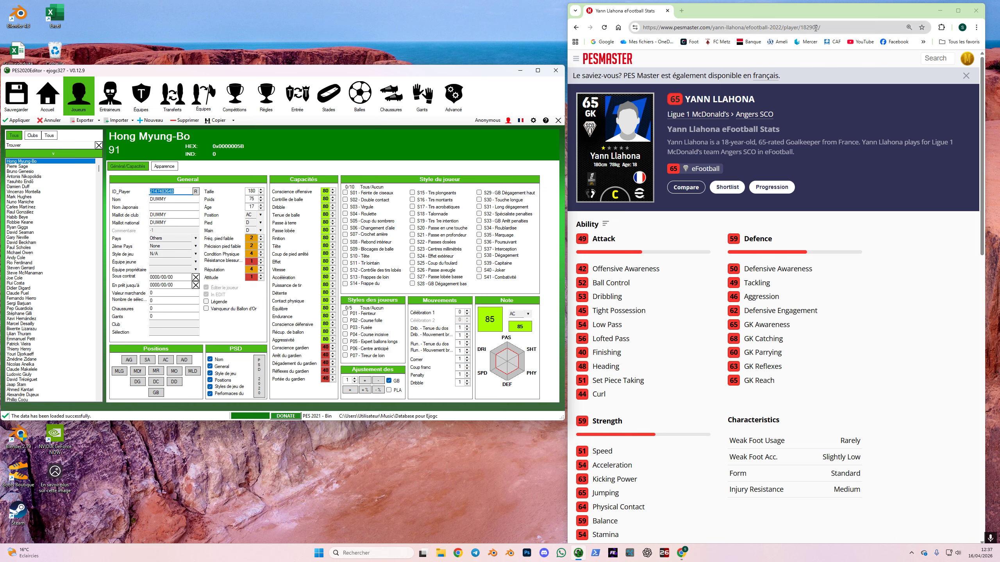
type("182902")
Step: Search Google in a new Chrome tab for "yann llahona" and open his Transfermarkt profile
left_click(681, 10)
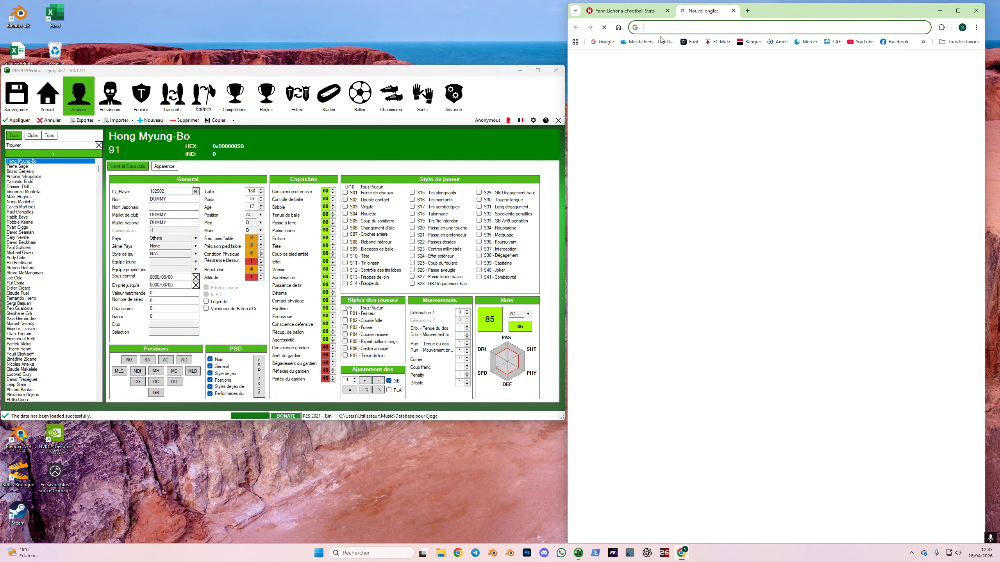
left_click(665, 163)
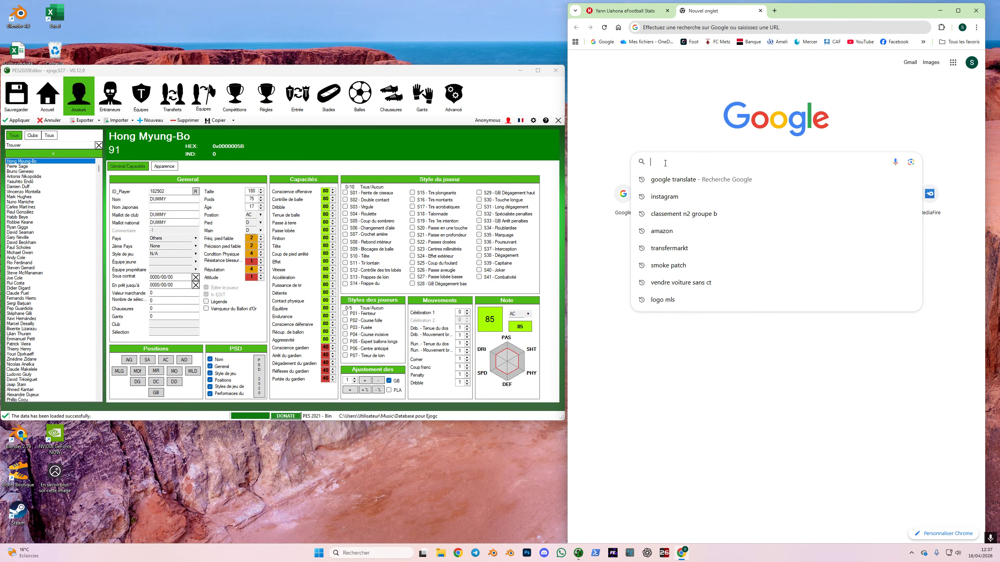
type("yann ll")
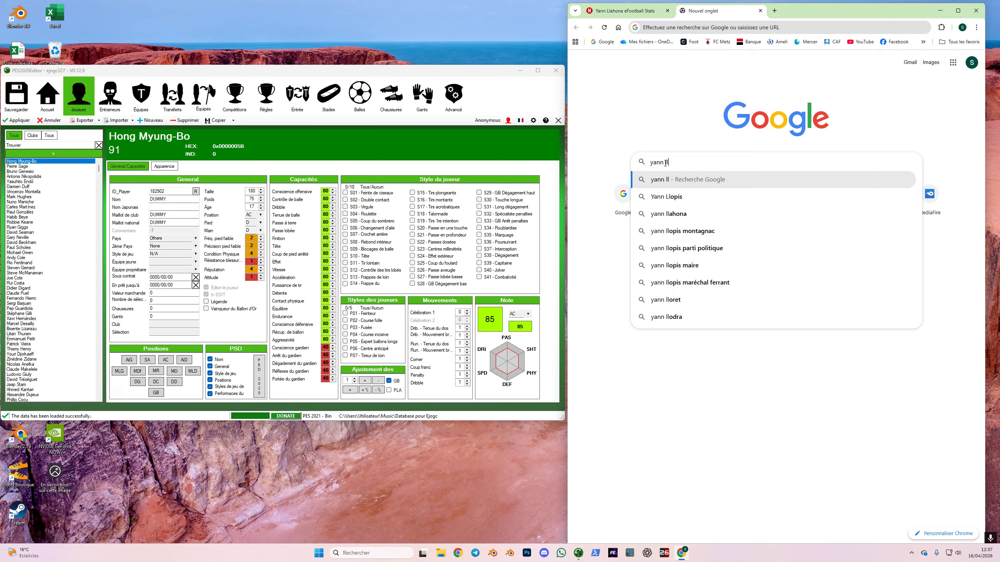
type("ah")
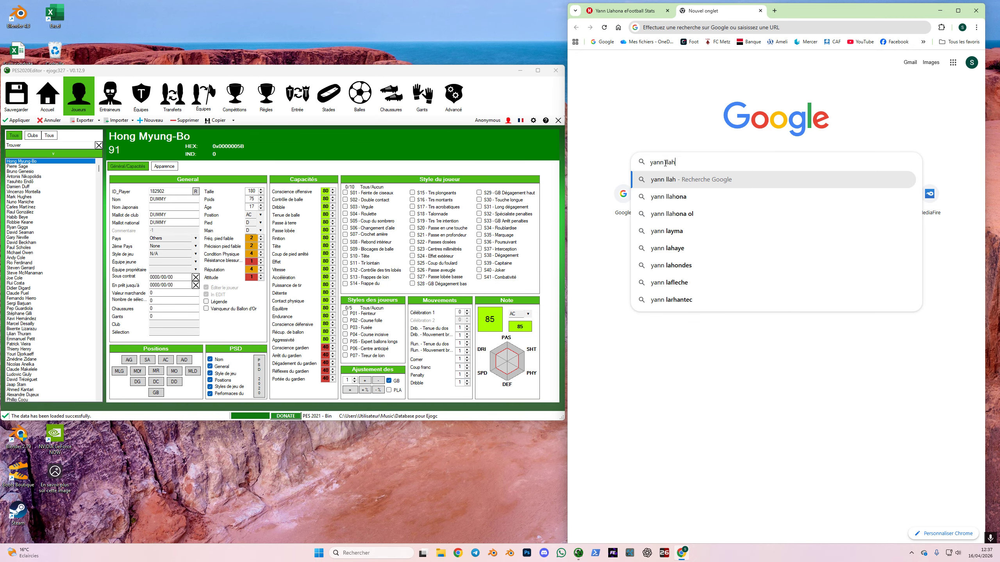
key("Down")
key("Return")
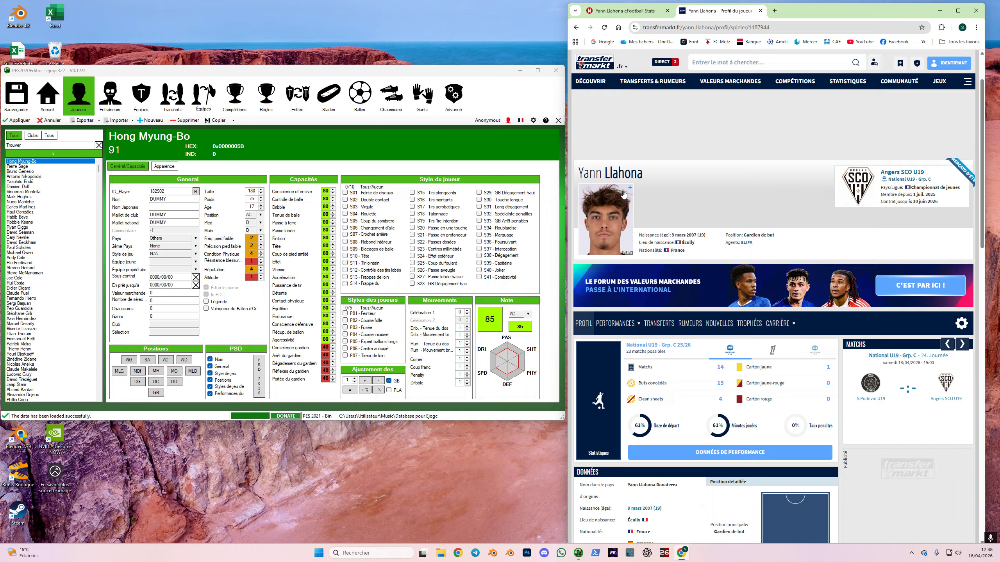
Step: Copy the name Yann Llahona from Transfermarkt into the new player's name and Japanese name
left_click_drag(580, 172, 641, 172)
key("ctrl+c")
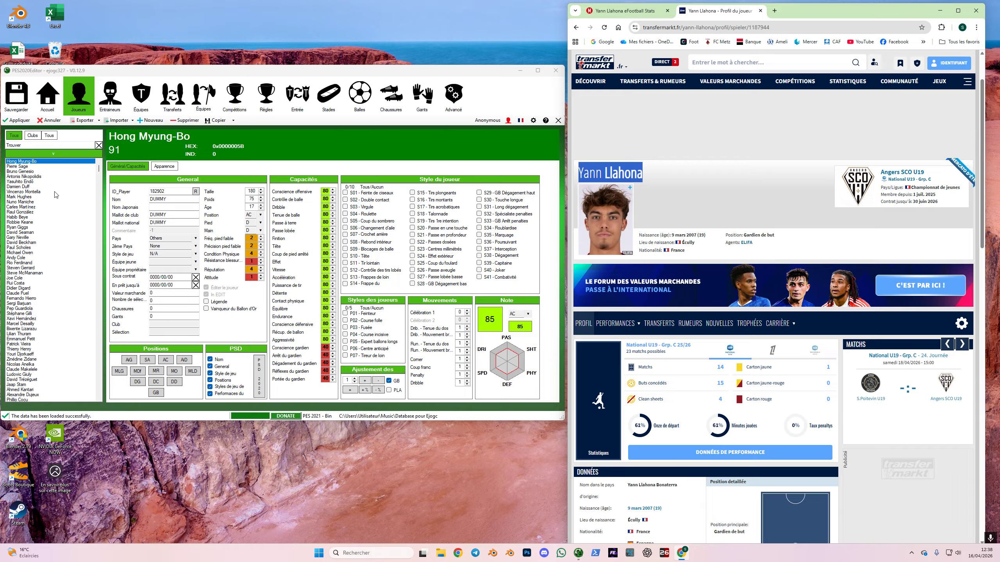
left_click_drag(172, 200, 87, 202)
key("ctrl+v")
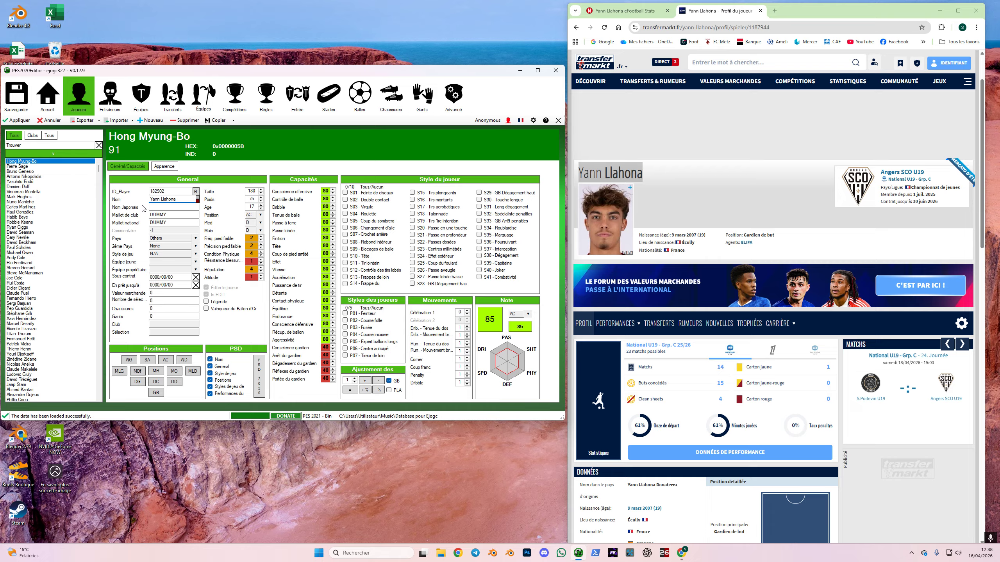
left_click(159, 206)
key("ctrl+v")
Step: Set both the club shirt name and the national shirt name to LLAHONA
left_click_drag(161, 206, 191, 206)
key("Tab")
type("LLAHONA")
key("Tab")
type("LLAHONA")
Step: Set the new player's country to France
left_click(157, 238)
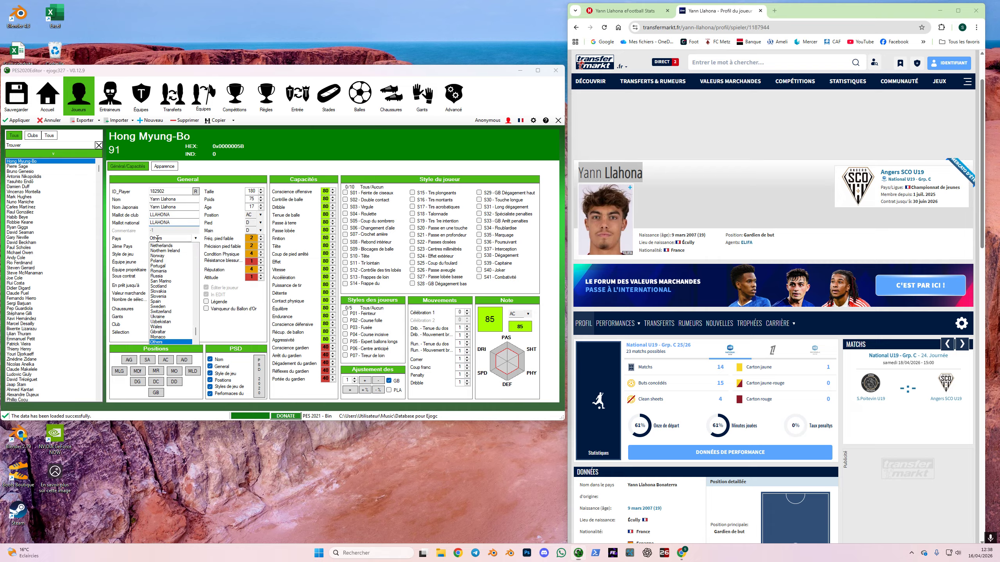
type("fr")
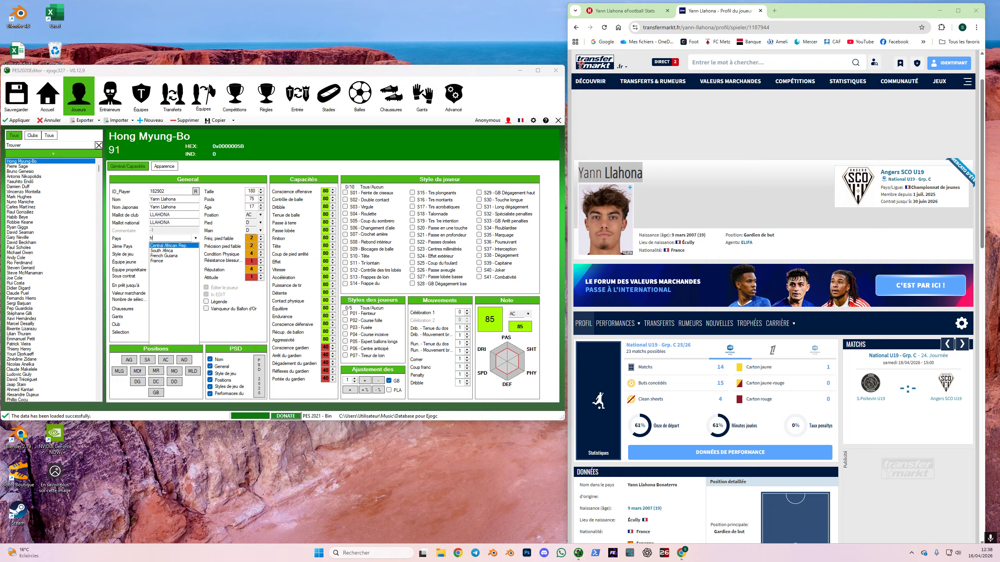
left_click(157, 262)
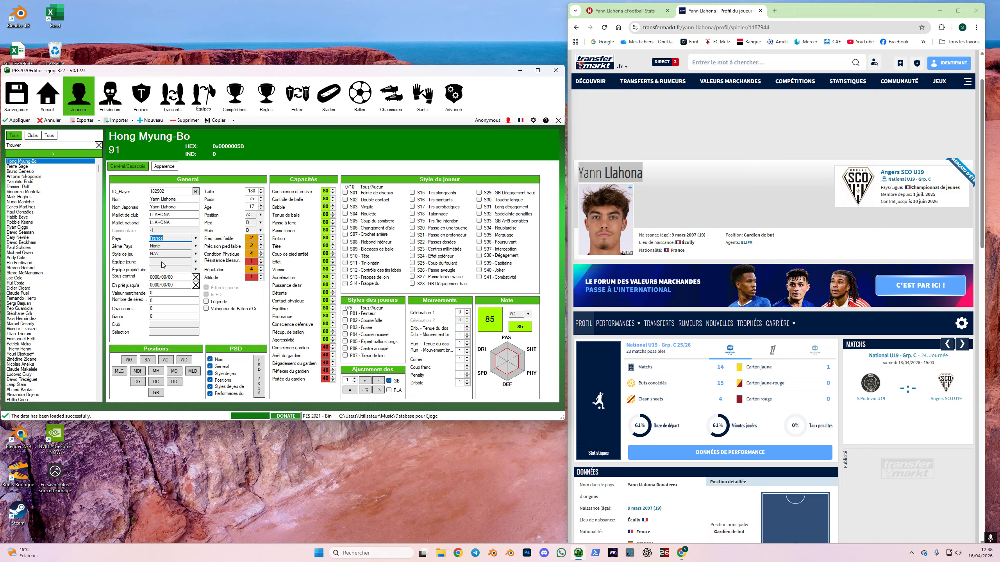
Step: Set the new player's youth team to Angers SCO
left_click(161, 262)
type("angers")
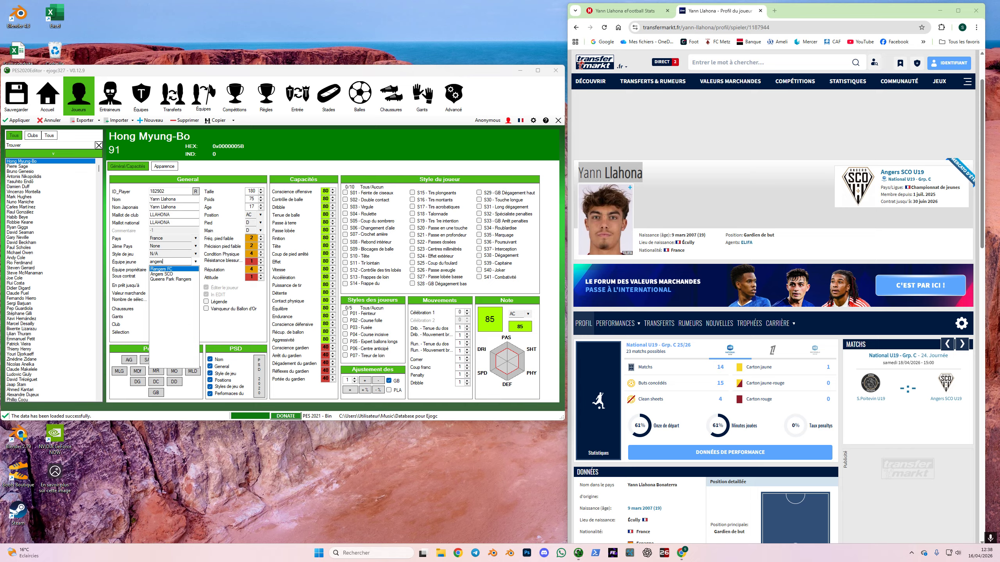
left_click(162, 274)
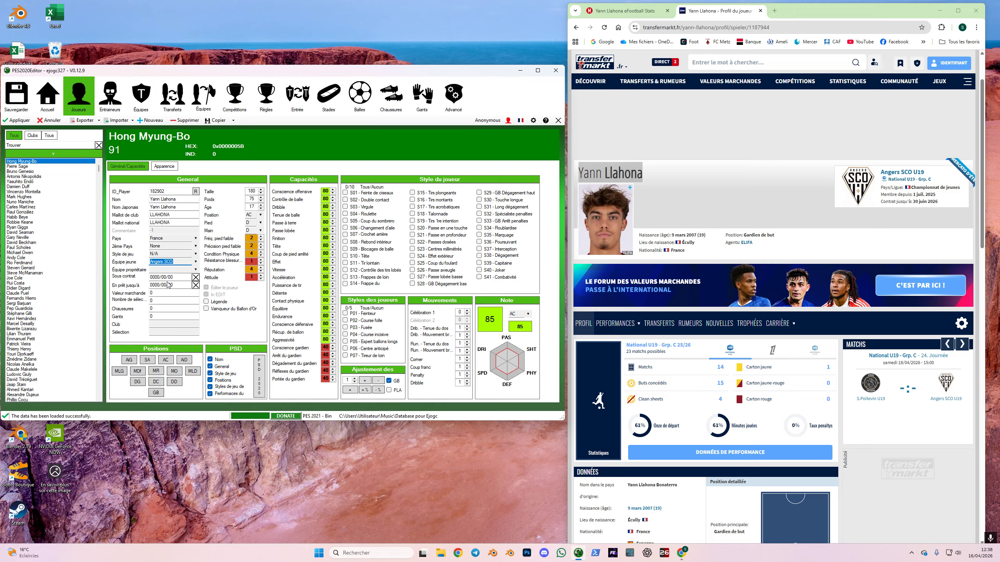
Step: Set the player's contract end date to 2026/06/30
key("Tab")
key("Tab")
type("202")
Step: Make goalkeeper (GB) the player's playable and registered position, and set the age to 18
left_click(155, 394)
left_click(260, 215)
left_click(250, 225)
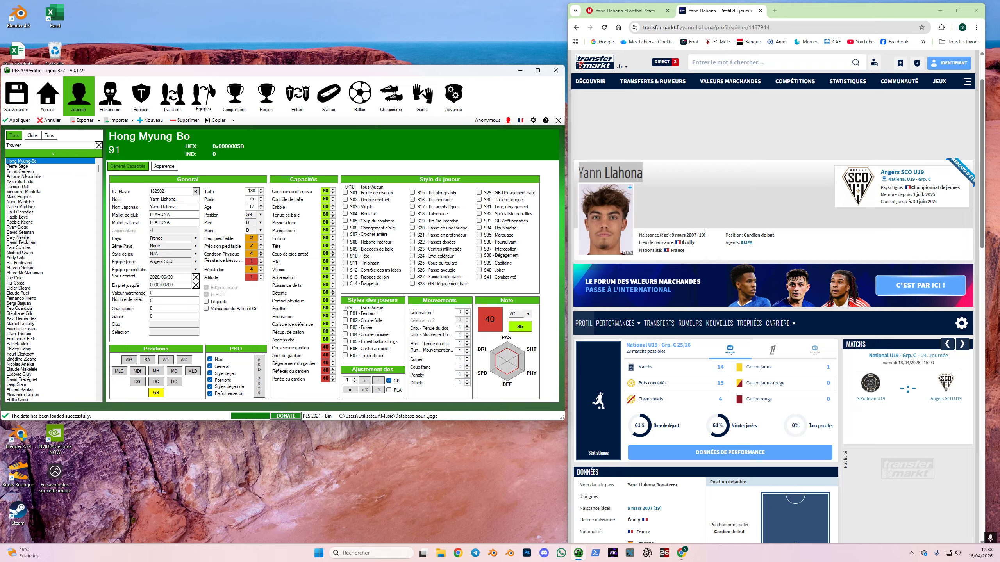
left_click(261, 204)
Step: Check the nationalities on the Transfermarkt profile and set the player's second country to Spain
scroll(742, 352, "down", 5)
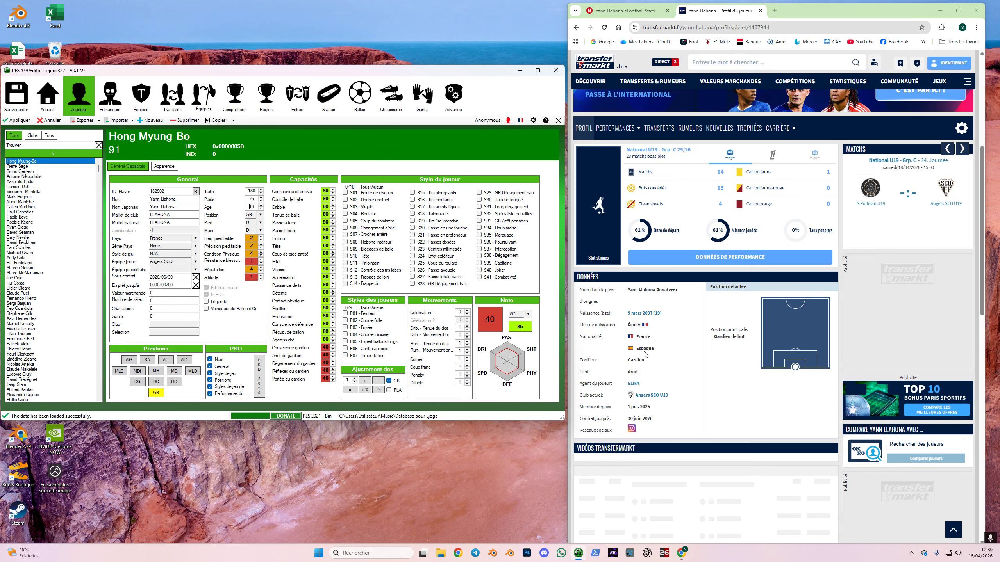
left_click(157, 247)
type("sp")
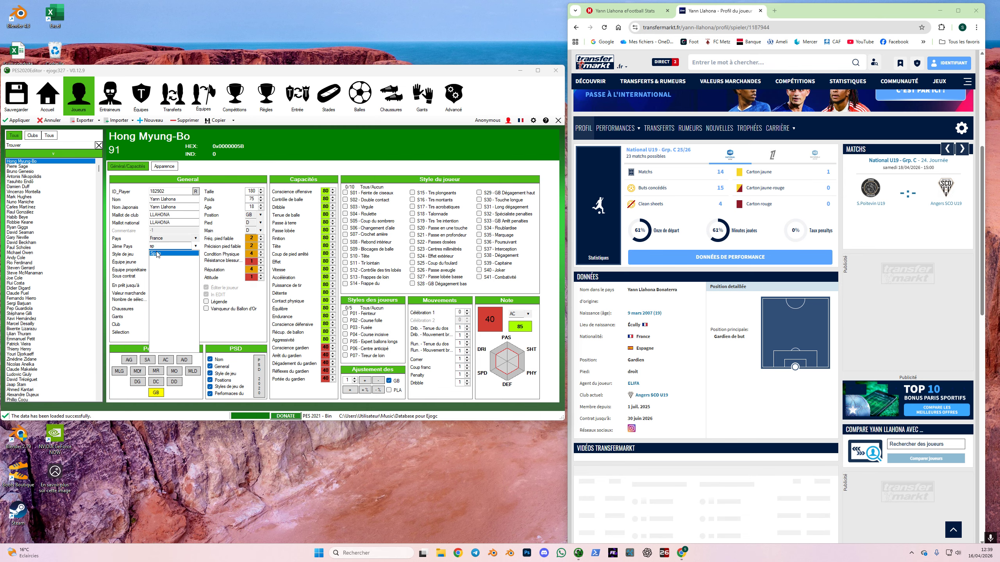
left_click(157, 253)
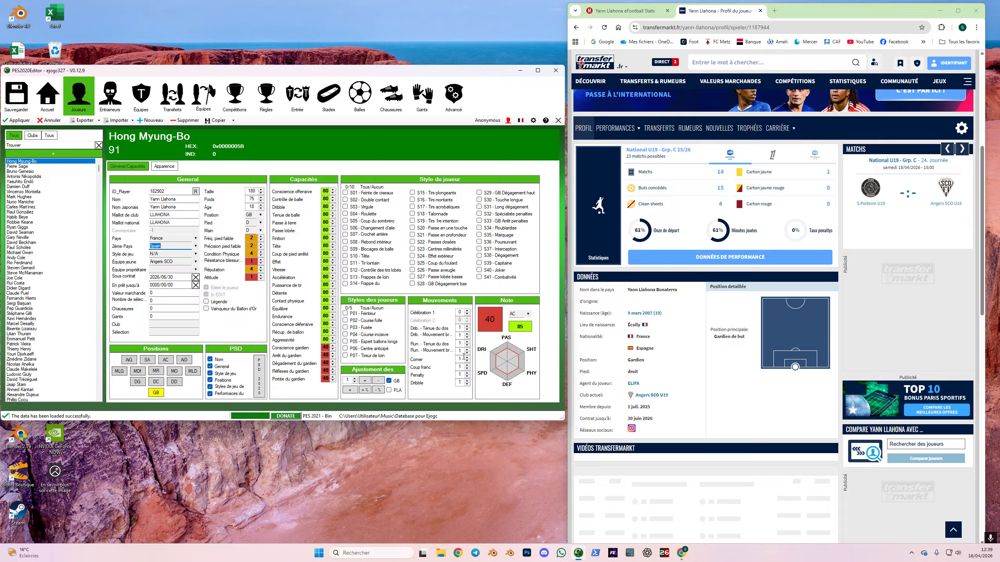
Step: Check the transfer history on Transfermarkt and set the player's youth team to Olympique Lyonnais
scroll(665, 397, "down", 5)
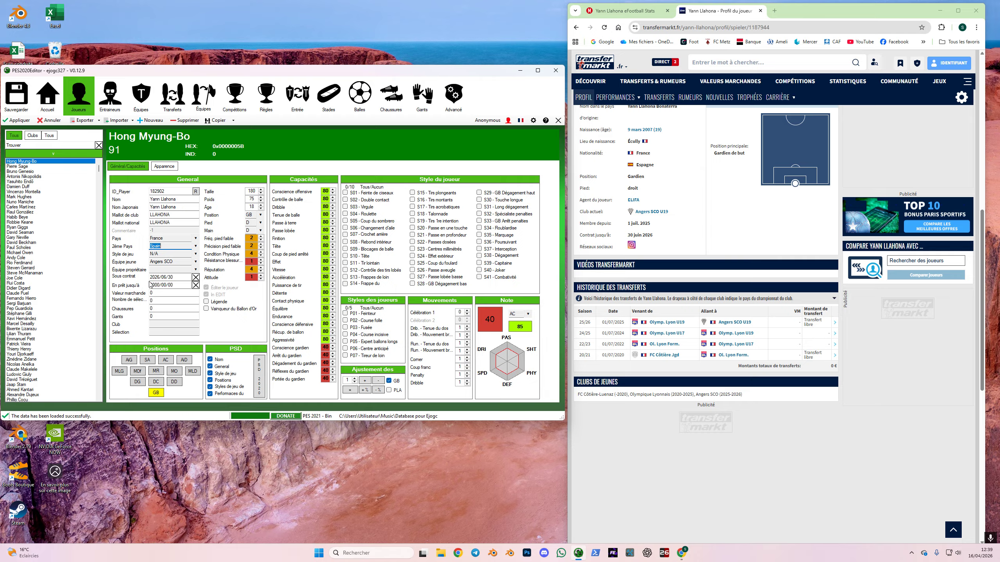
left_click(172, 263)
type("olymp")
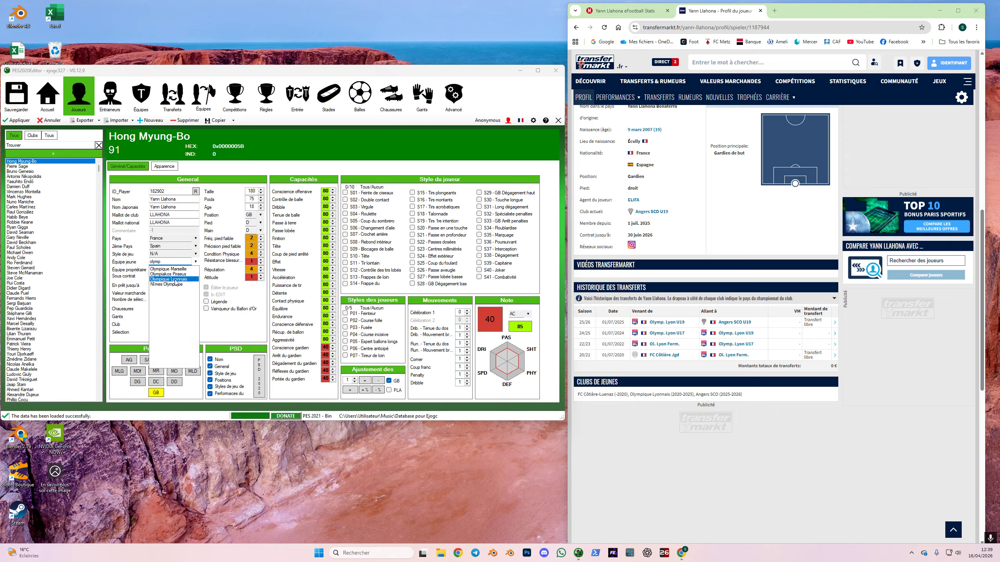
left_click(176, 279)
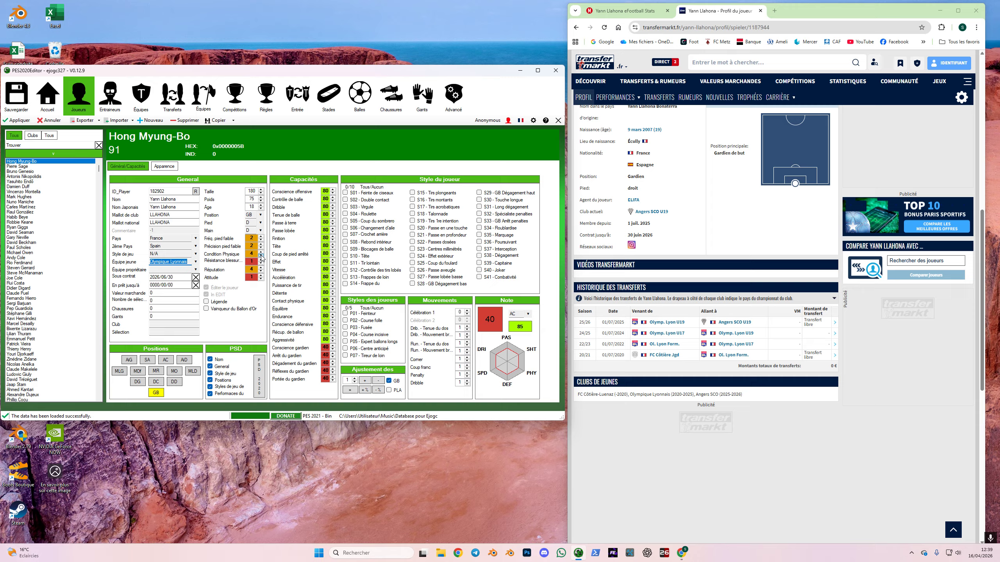
Step: Set the player's reputation to 2, attitude to 3, and both weak foot frequency and weak foot accuracy to 1
left_click(261, 272)
left_click(261, 272)
left_click(261, 276)
left_click(260, 275)
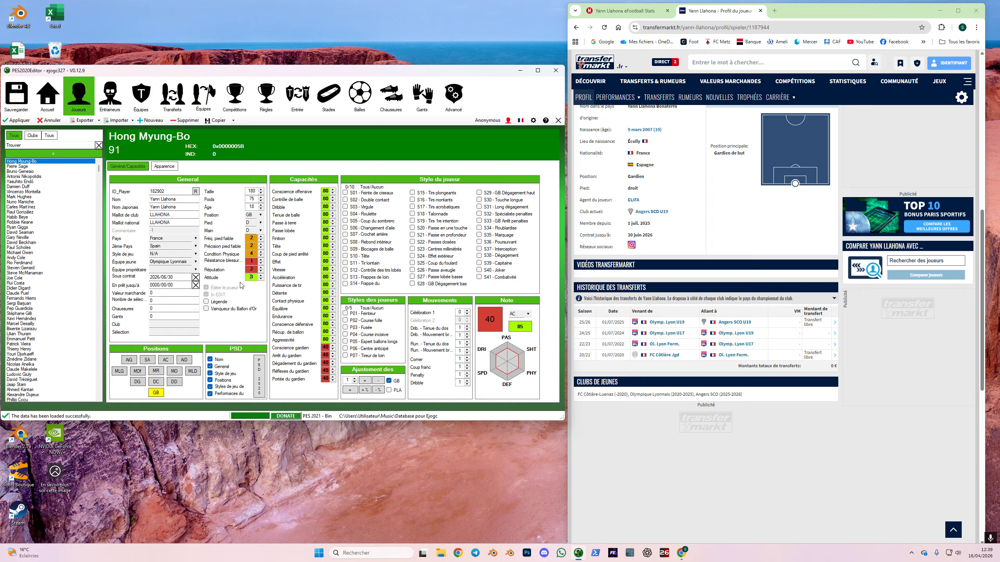
left_click(261, 240)
left_click(261, 247)
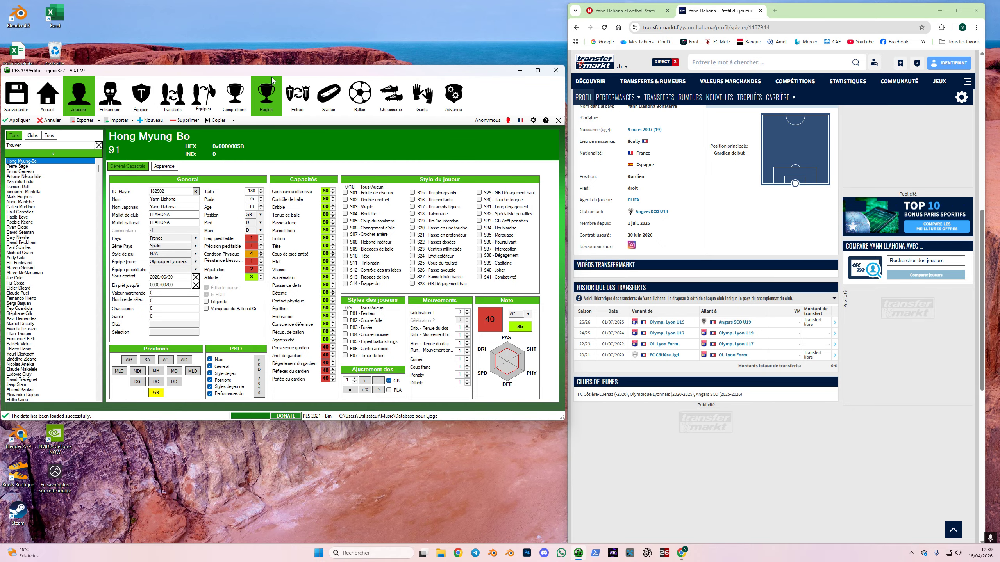
Step: Set the player's physical condition to 5 and injury resistance to 1, and apply the new player record
left_click_drag(272, 71, 369, 85)
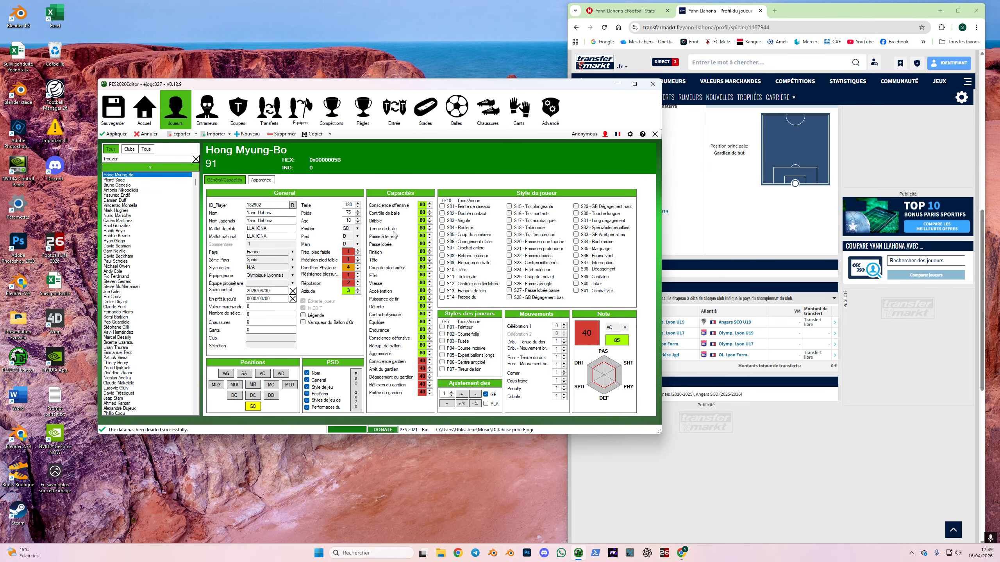
left_click(357, 266)
left_click(356, 266)
left_click(357, 266)
left_click(358, 270)
left_click(358, 270)
left_click(113, 134)
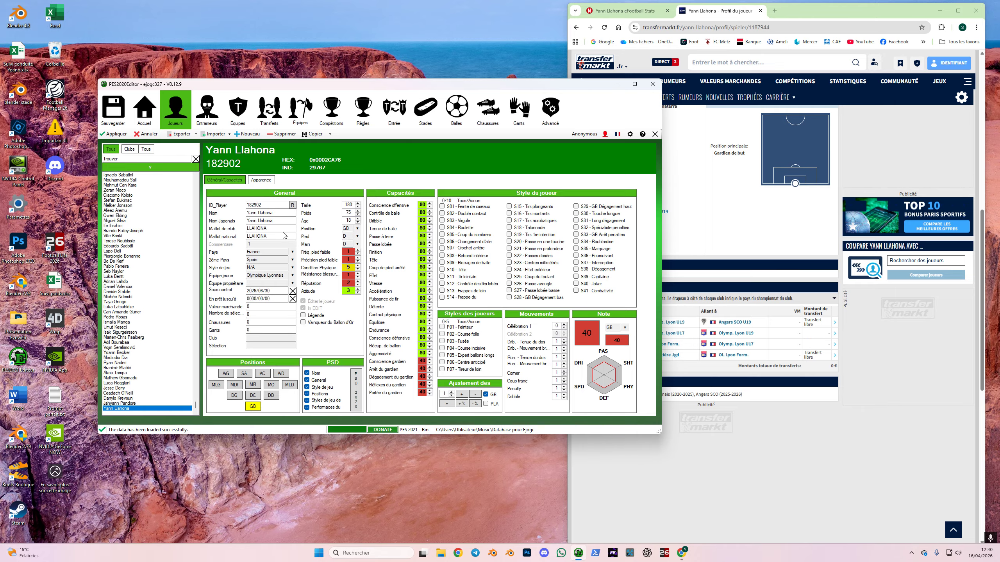
left_click_drag(537, 88, 436, 100)
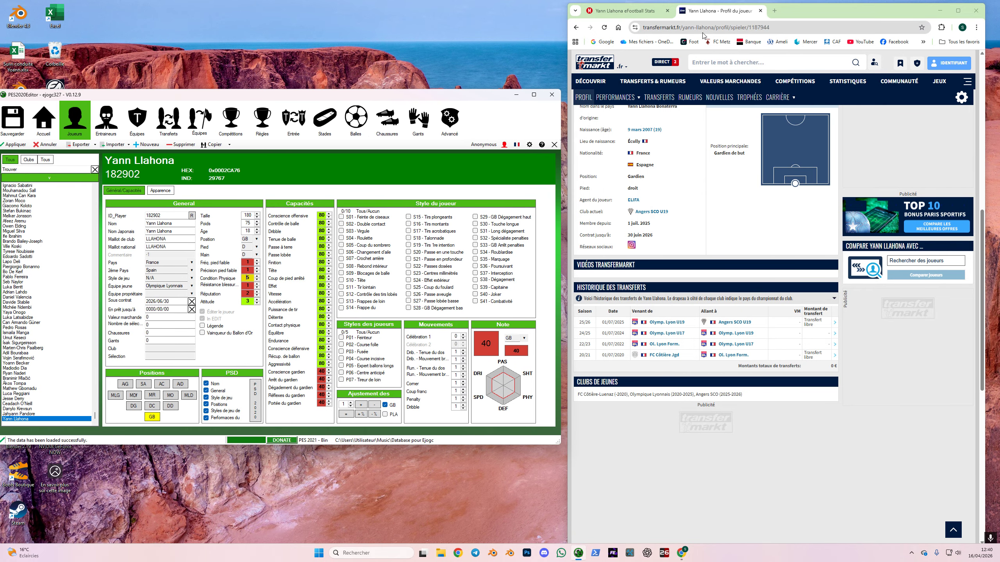
scroll(727, 195, "up", 7)
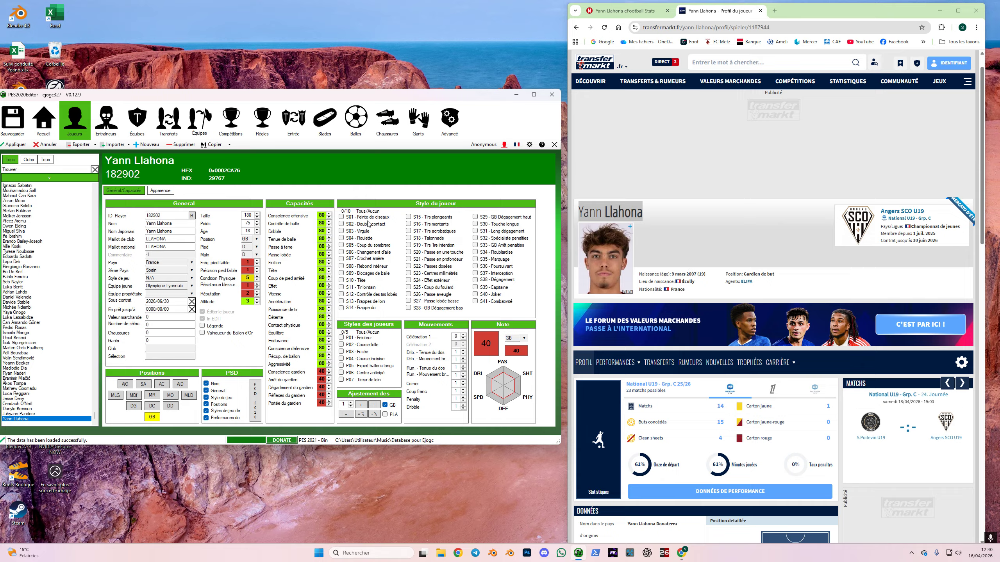
left_click(257, 214)
left_click(256, 214)
left_click(17, 145)
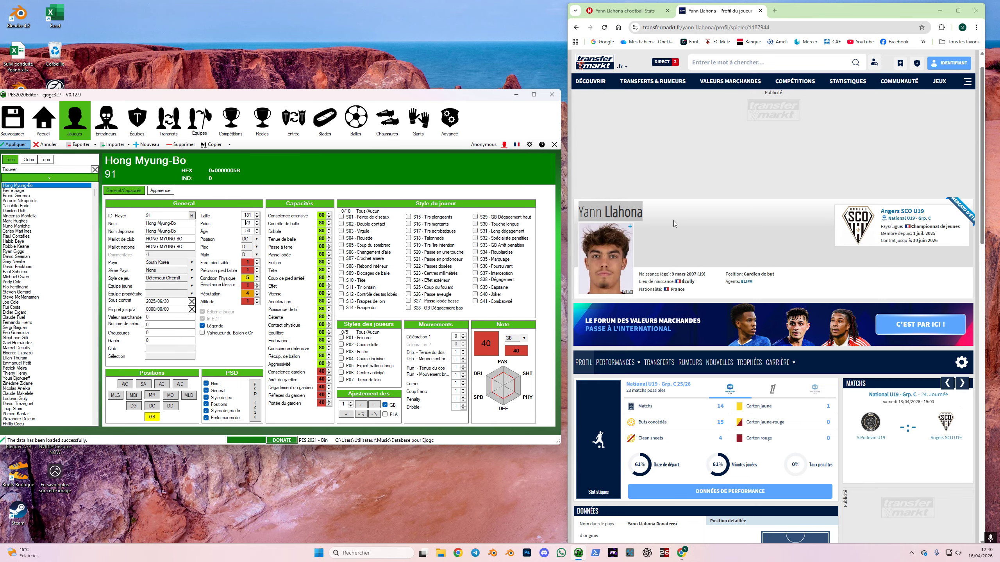
left_click_drag(276, 95, 283, 93)
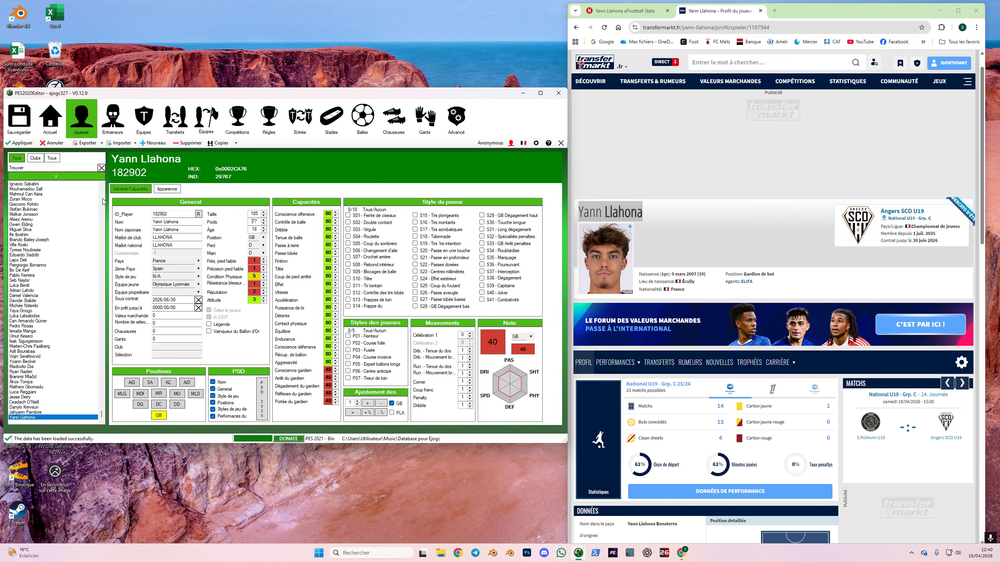
left_click(55, 179)
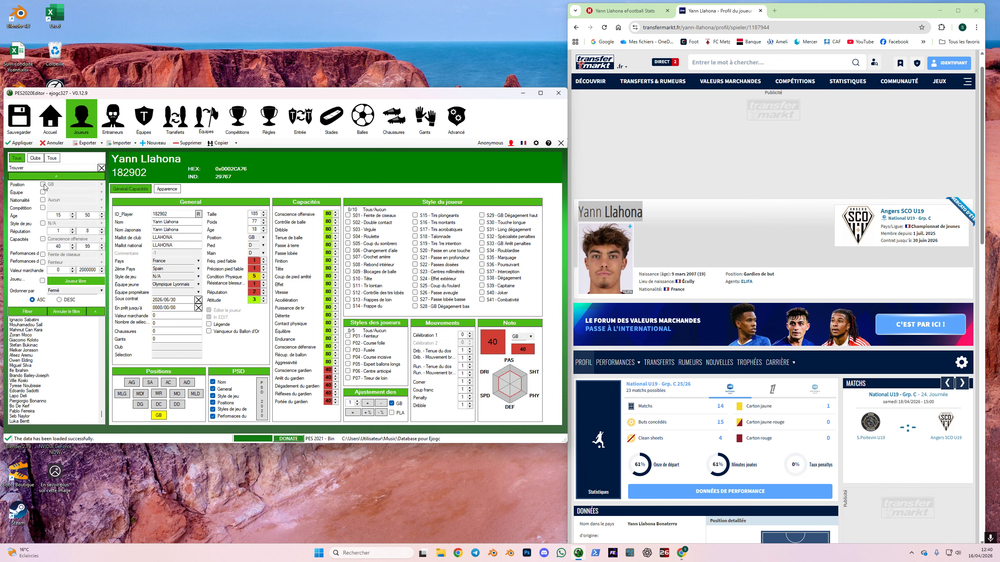
left_click(55, 177)
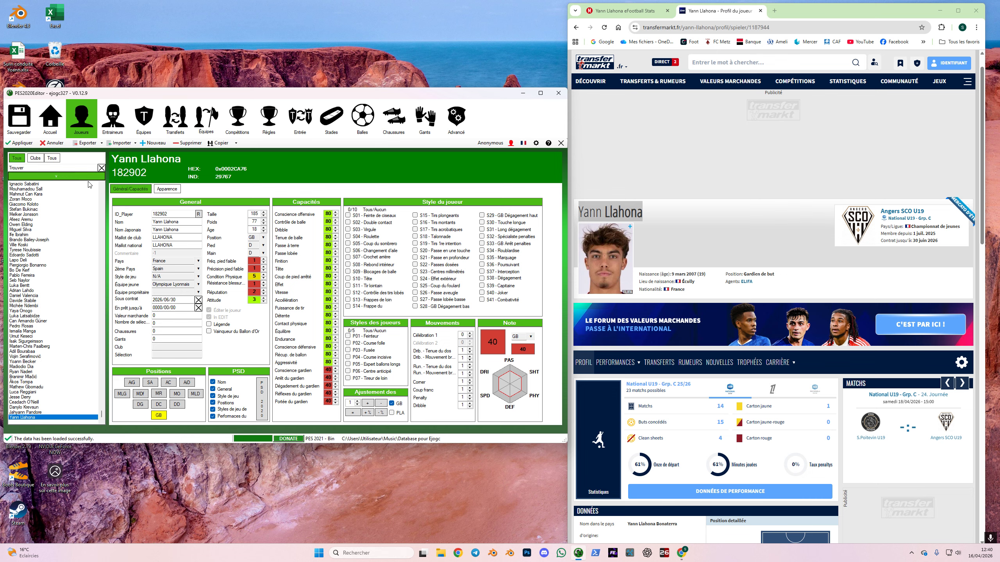
left_click(55, 178)
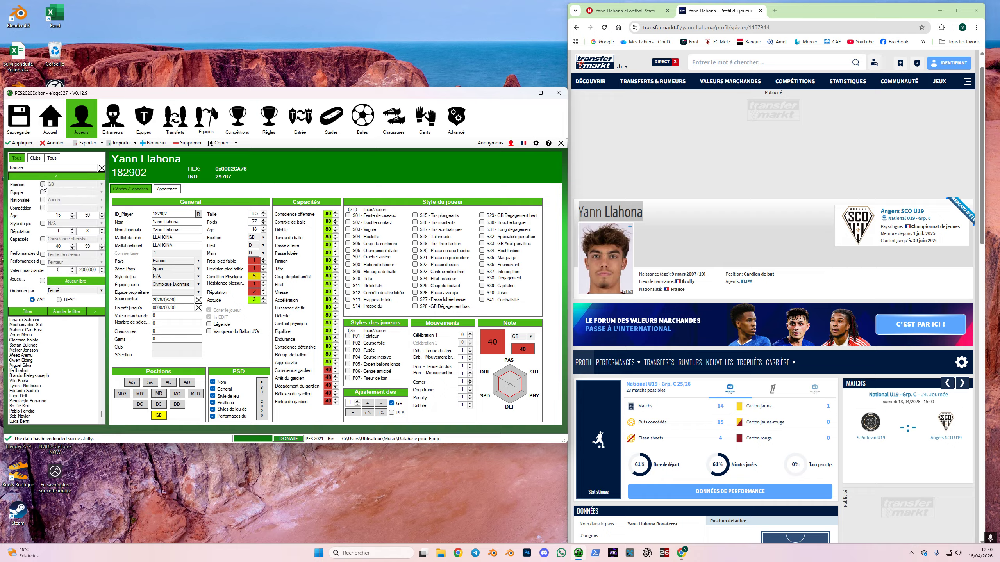
left_click(43, 185)
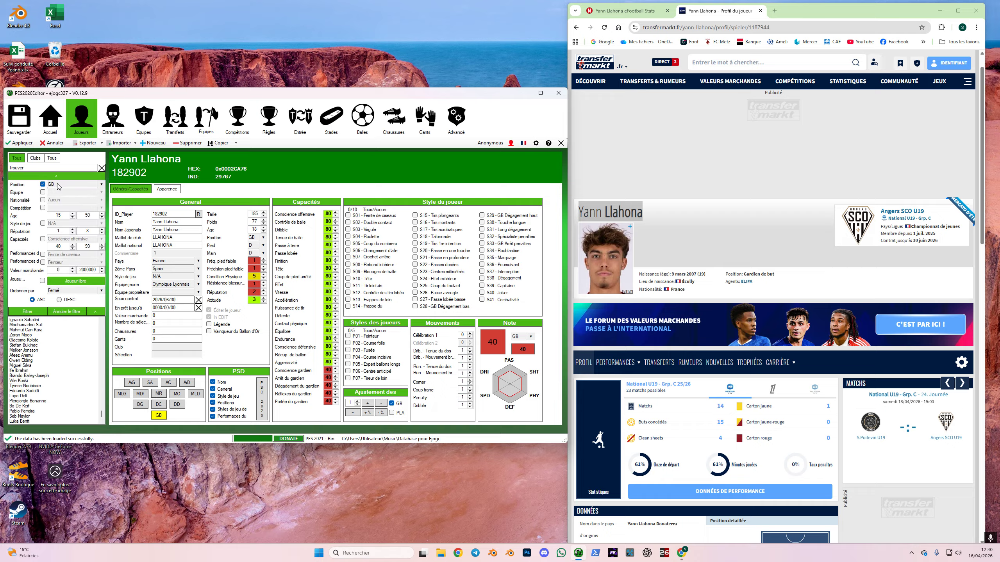
double_click(86, 215)
type("20")
left_click(43, 311)
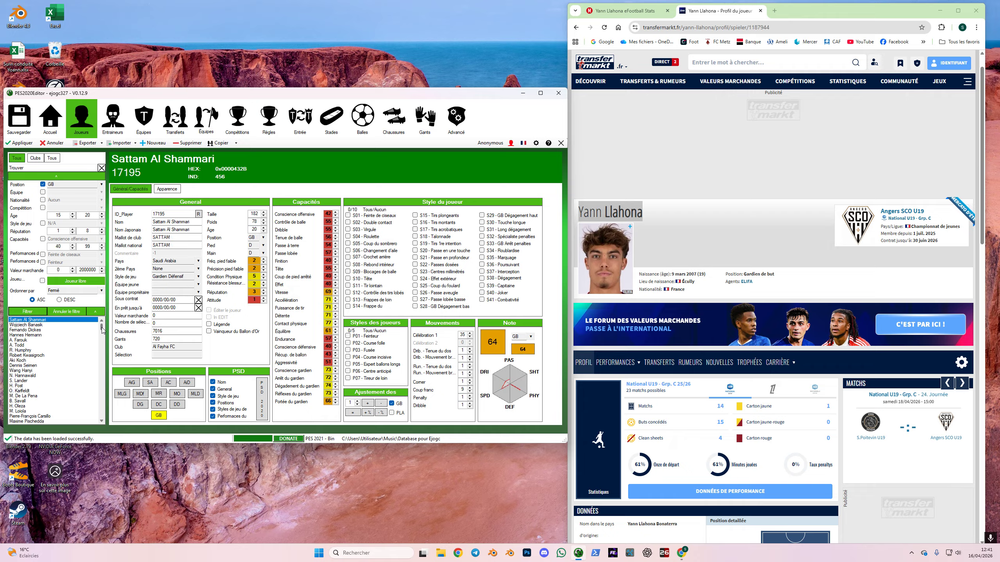
scroll(102, 330, "down", 5)
left_click(24, 350)
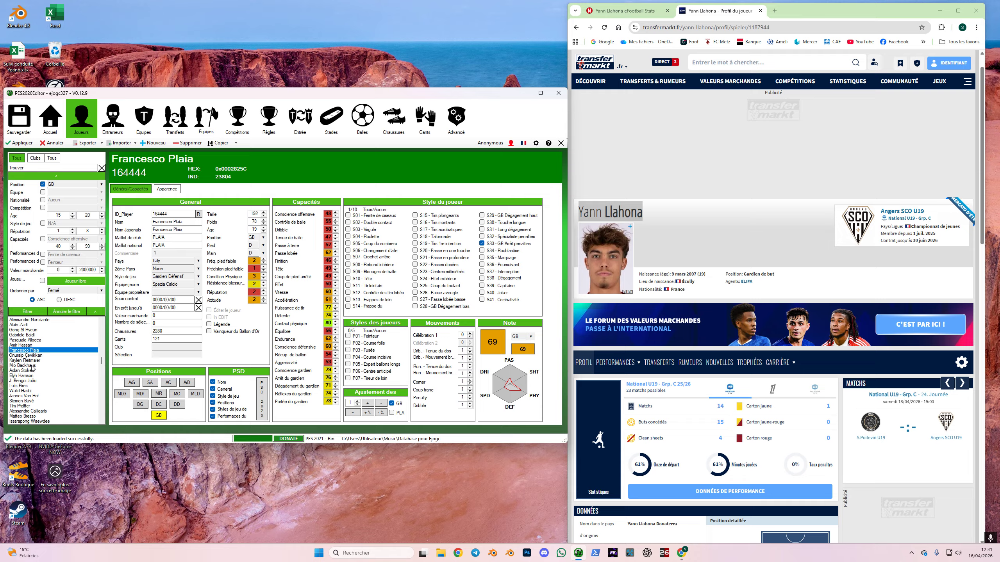
Step: Browse the filtered young goalkeepers and copy Issarapong Waewdee's record
left_click(35, 361)
scroll(35, 362, "down", 3)
left_click(31, 376)
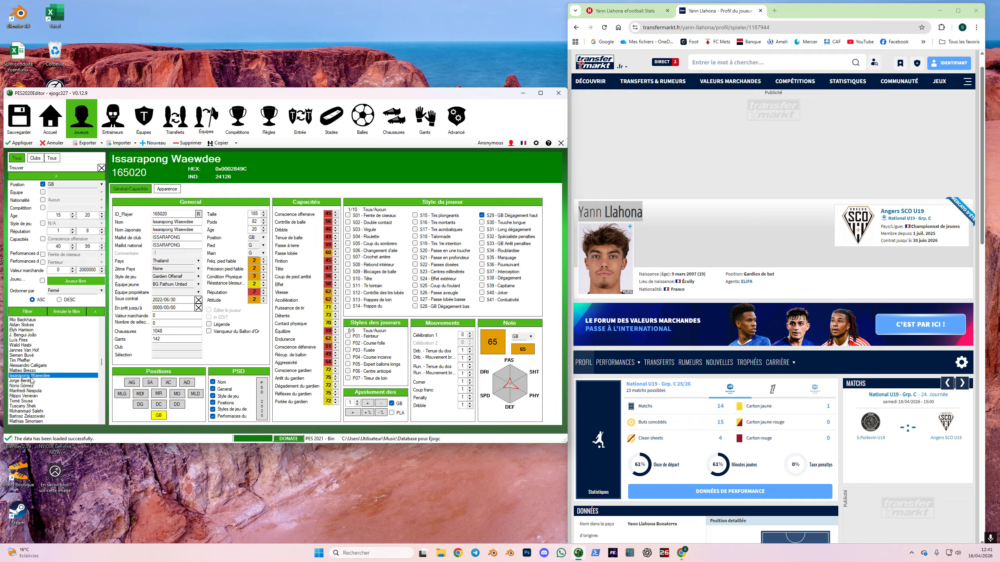
scroll(32, 380, "down", 3)
left_click(27, 336)
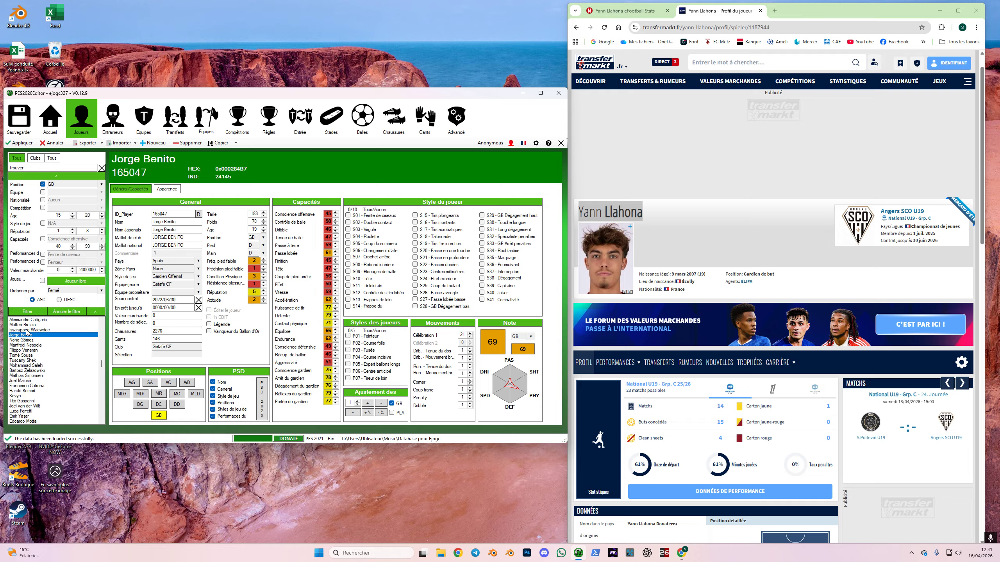
left_click(27, 330)
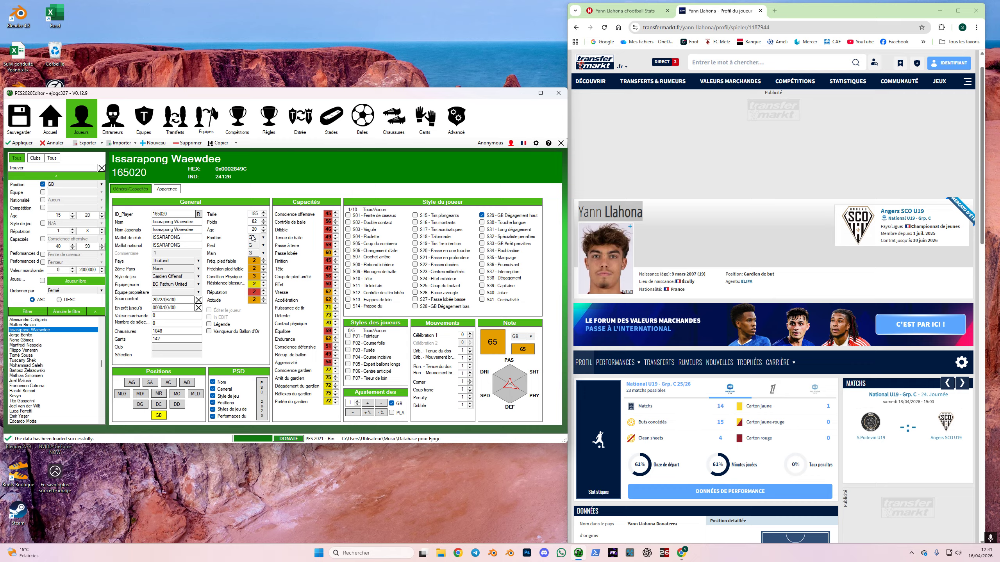
left_click(221, 144)
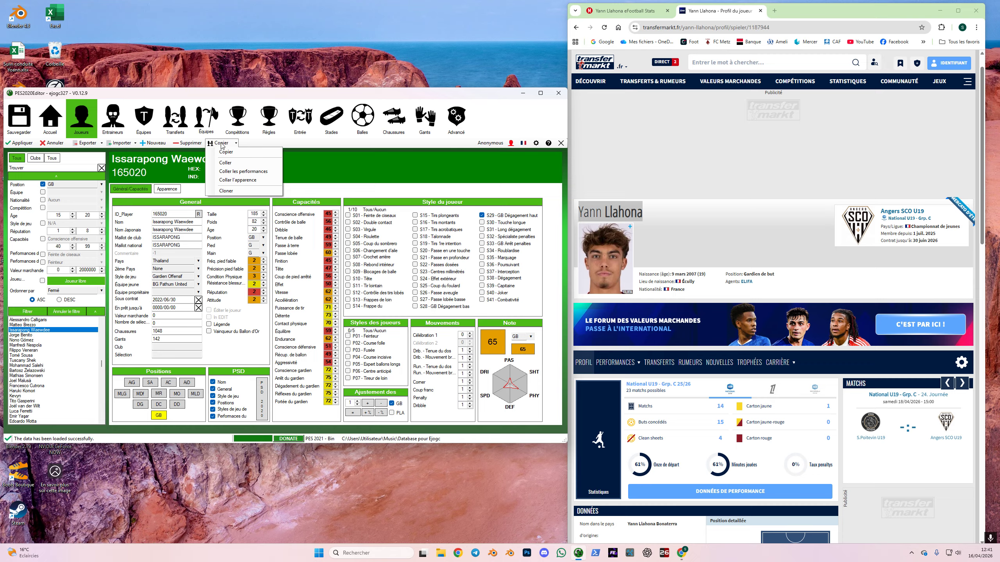
left_click(228, 152)
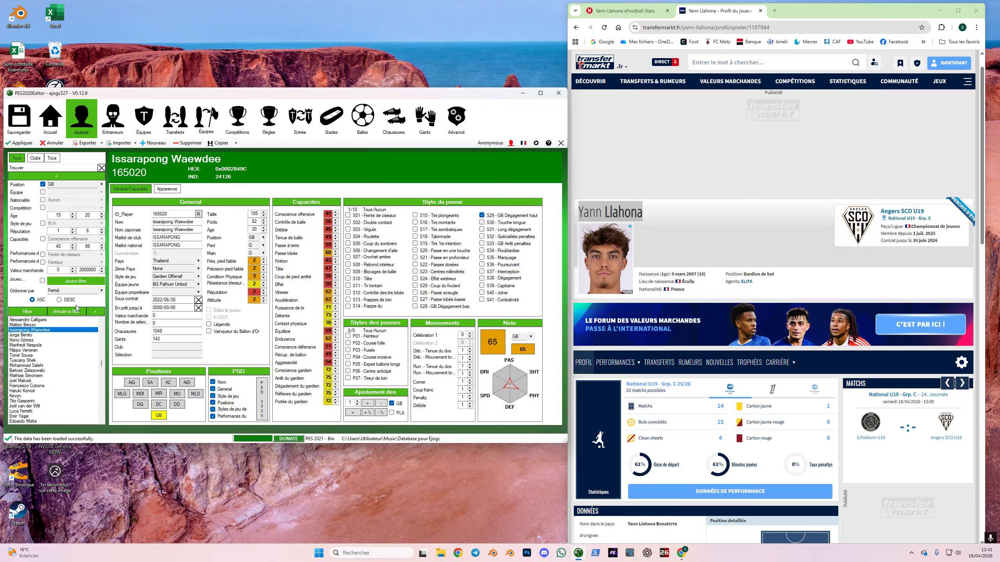
left_click(61, 312)
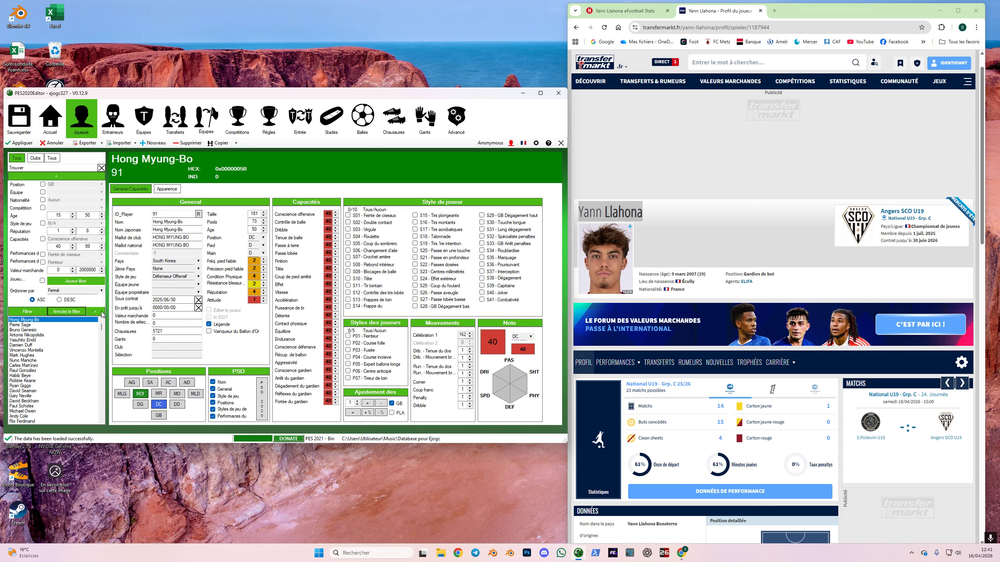
left_click(98, 312)
left_click(37, 168)
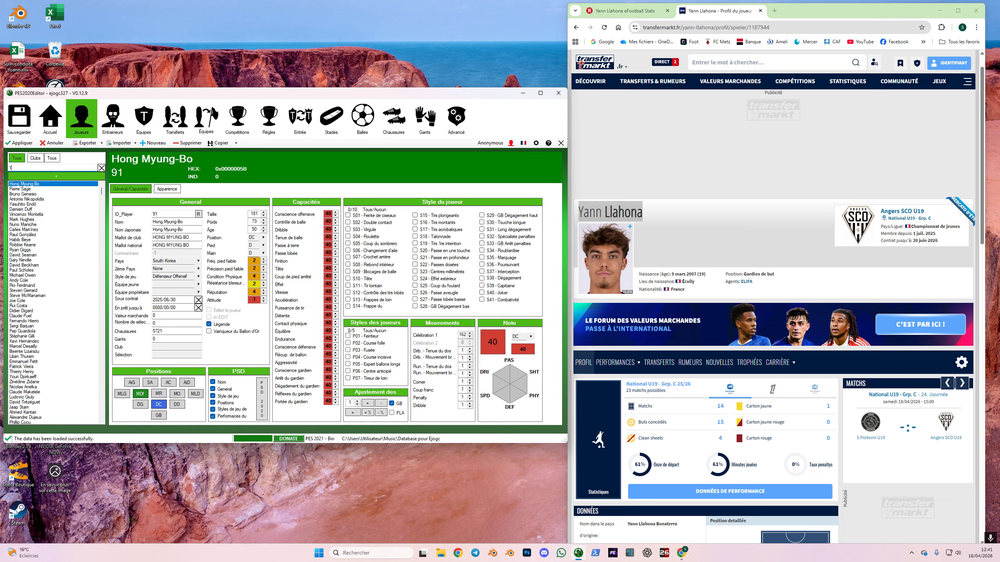
left_click(631, 14)
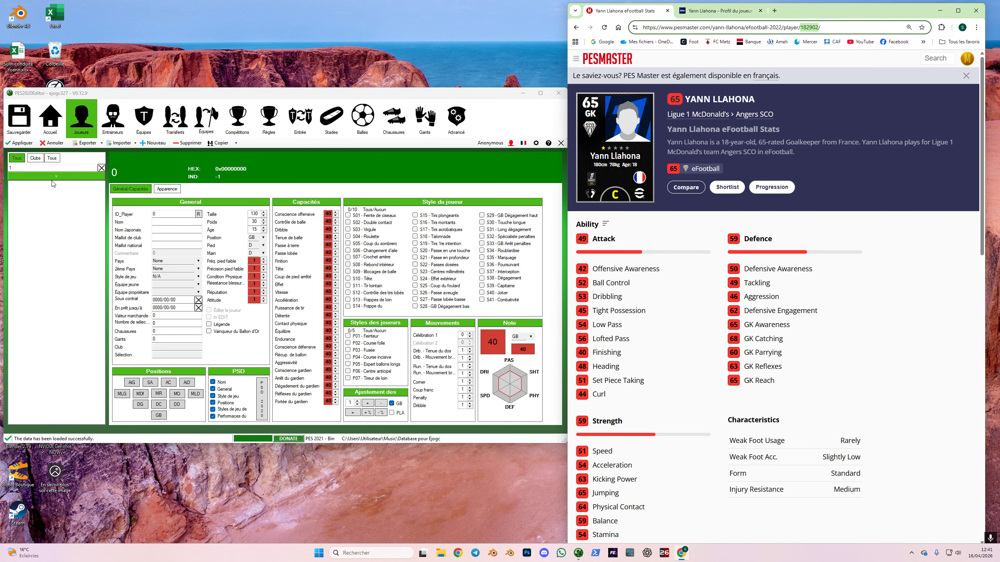
left_click(27, 168)
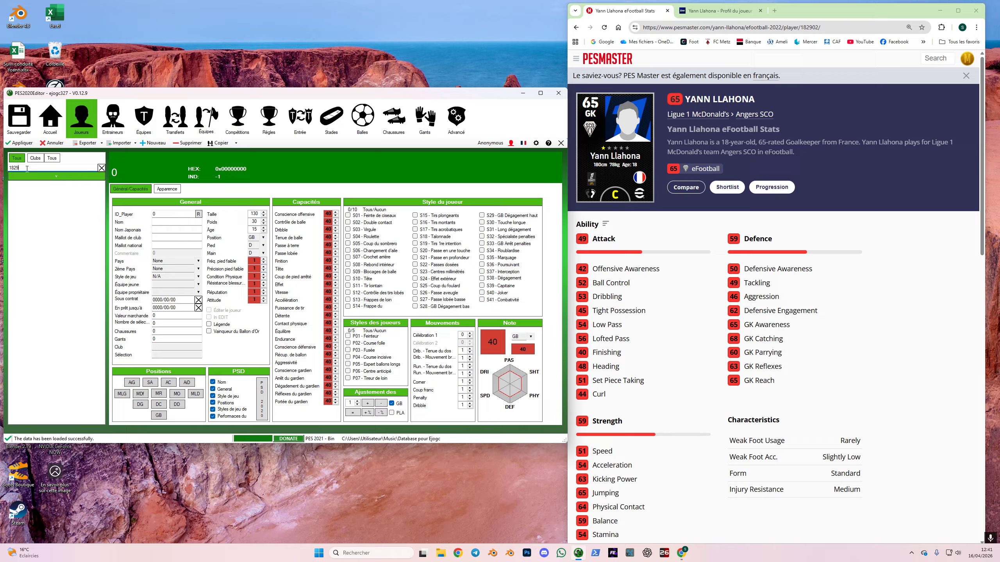
type("82902")
key("Return")
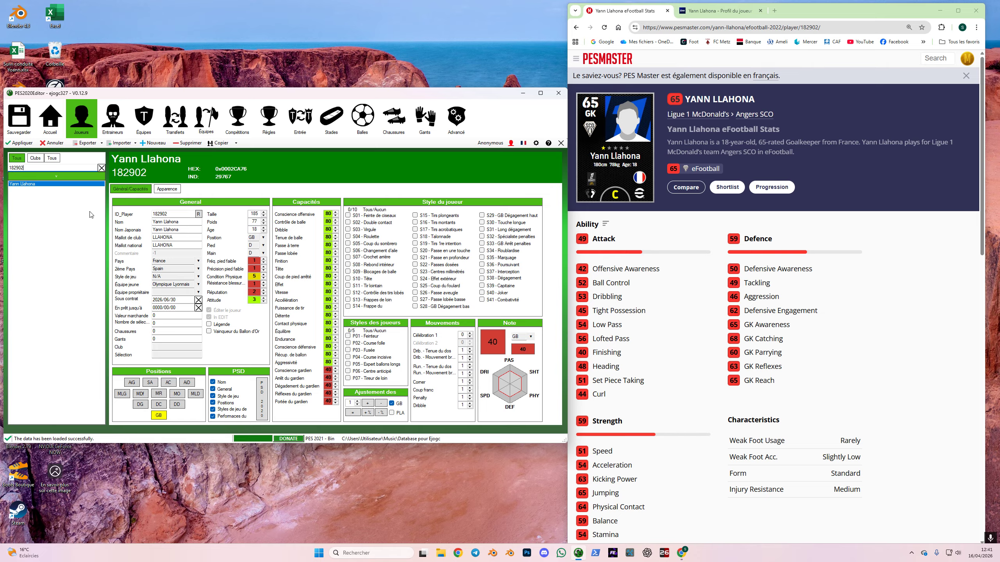
left_click(221, 143)
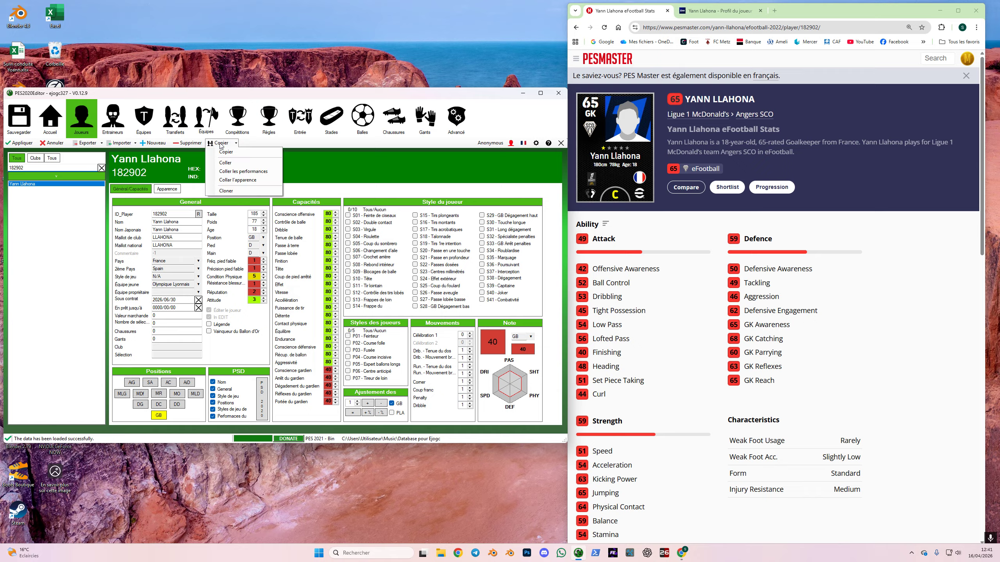
left_click(230, 172)
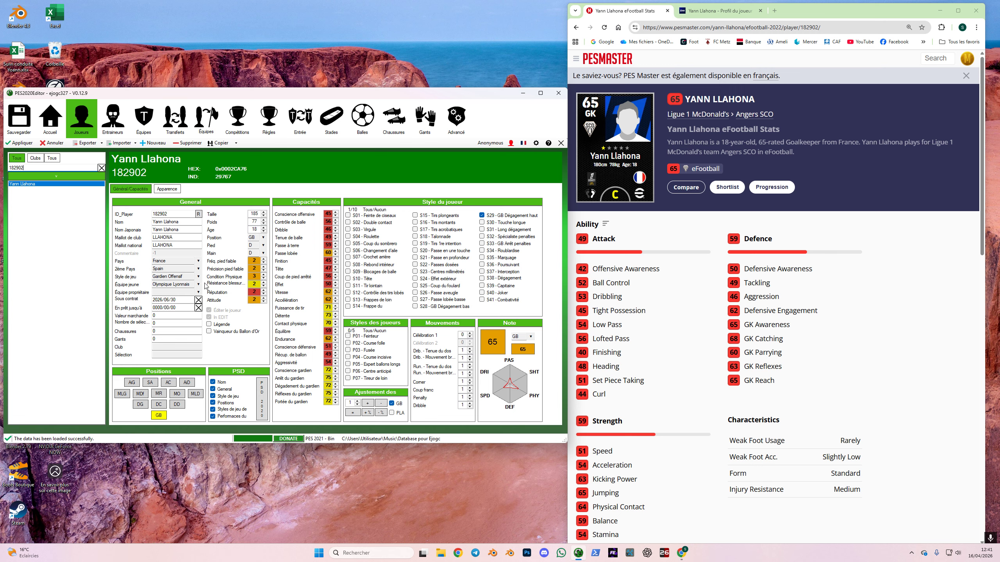
Step: Set weak foot frequency, weak foot accuracy and injury resistance to 1, physical condition to 5 and attitude to 3, lower the goalkeeper abilities by 2, and apply
left_click(264, 263)
left_click(263, 271)
double_click(263, 275)
left_click(263, 286)
left_click(263, 298)
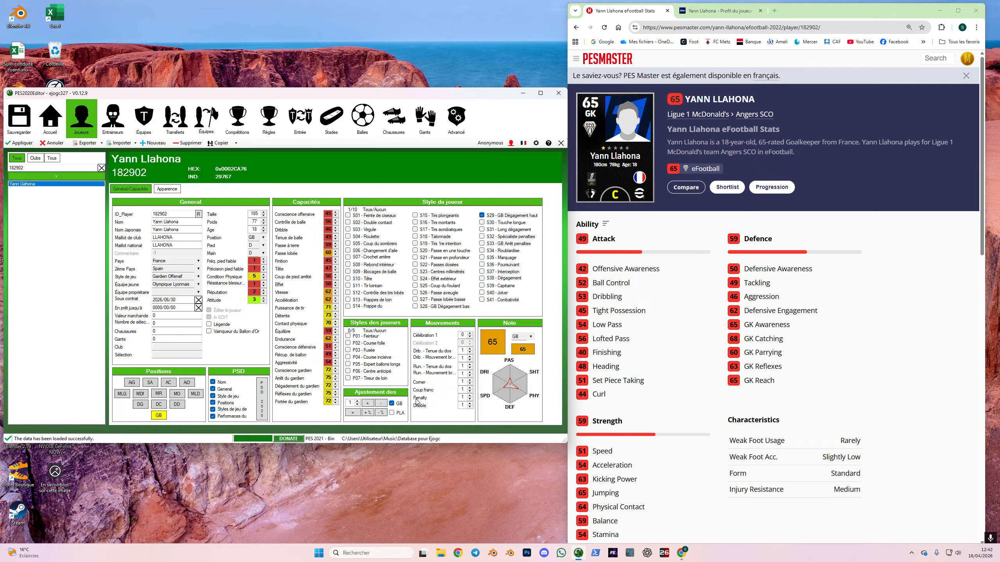
left_click(381, 405)
left_click(22, 143)
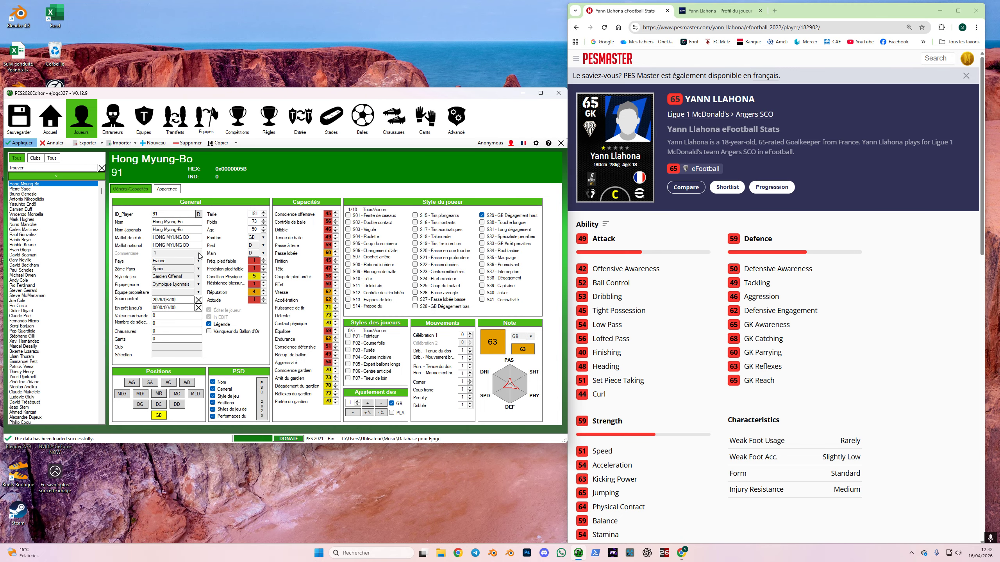
Step: Search the player list for "ravey" and copy Noah Raveyre's record
left_click(695, 8)
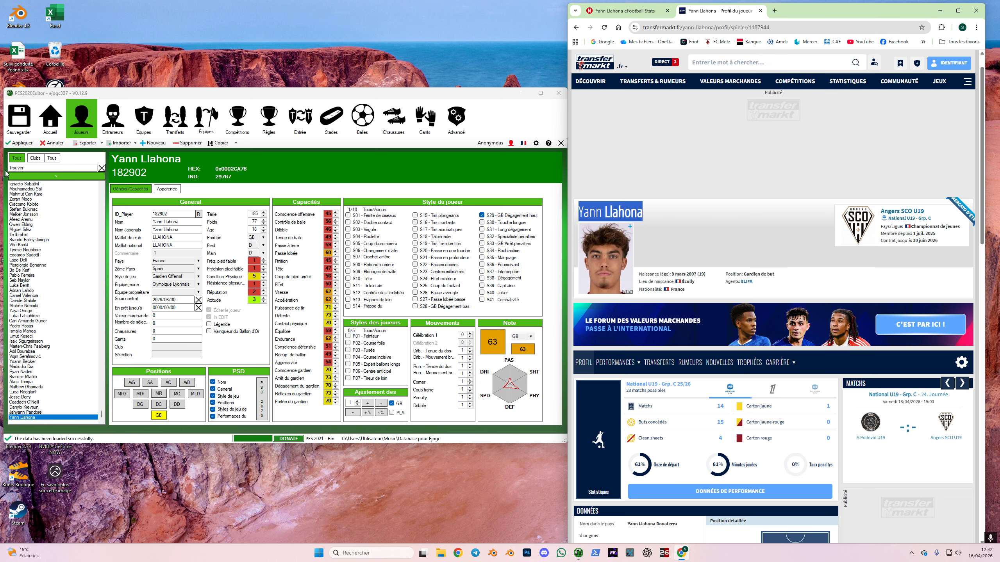
left_click(30, 167)
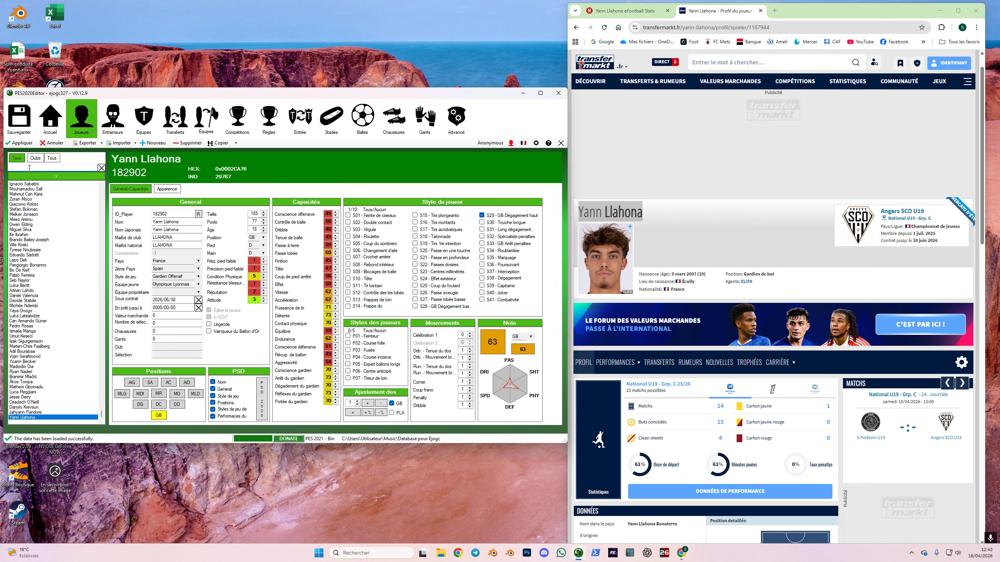
type("ravey")
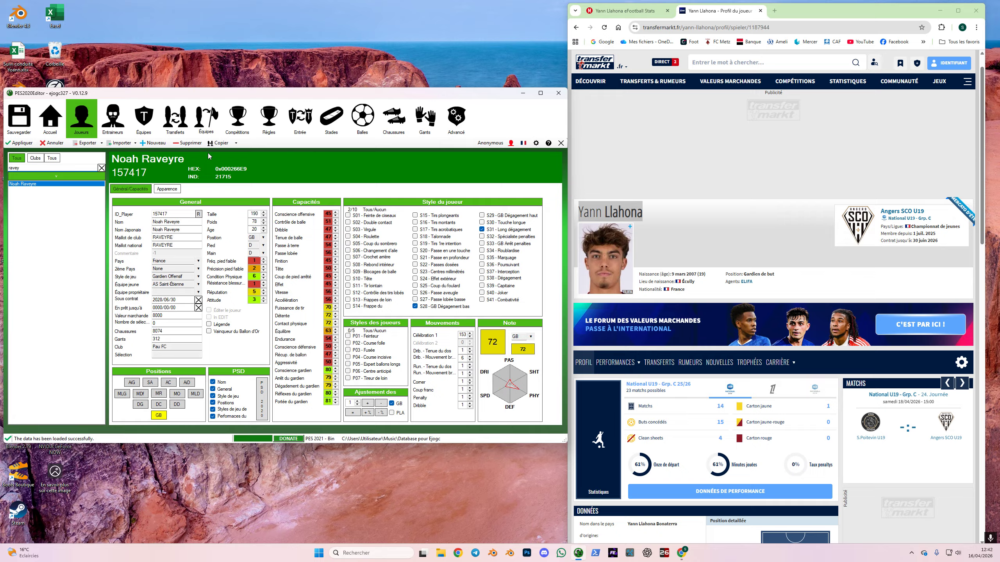
left_click(219, 143)
left_click(222, 154)
left_click_drag(23, 169, 1, 171)
left_click(626, 11)
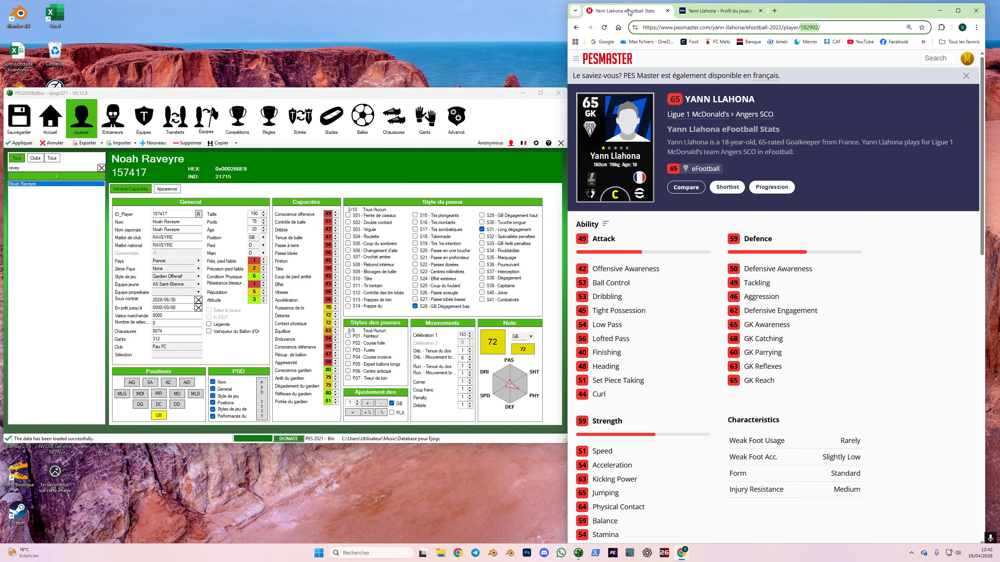
left_click(713, 8)
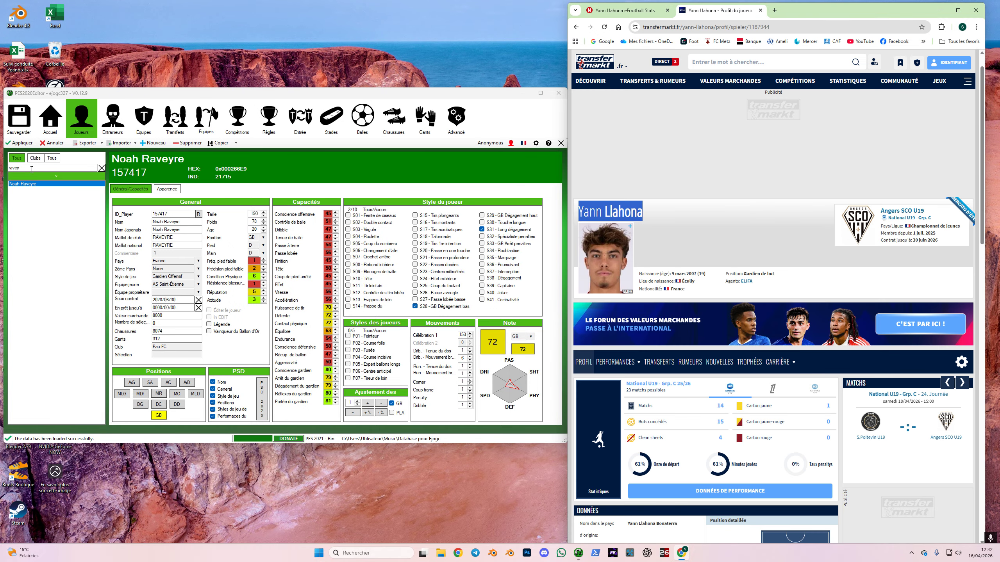
double_click(32, 168)
type("182902")
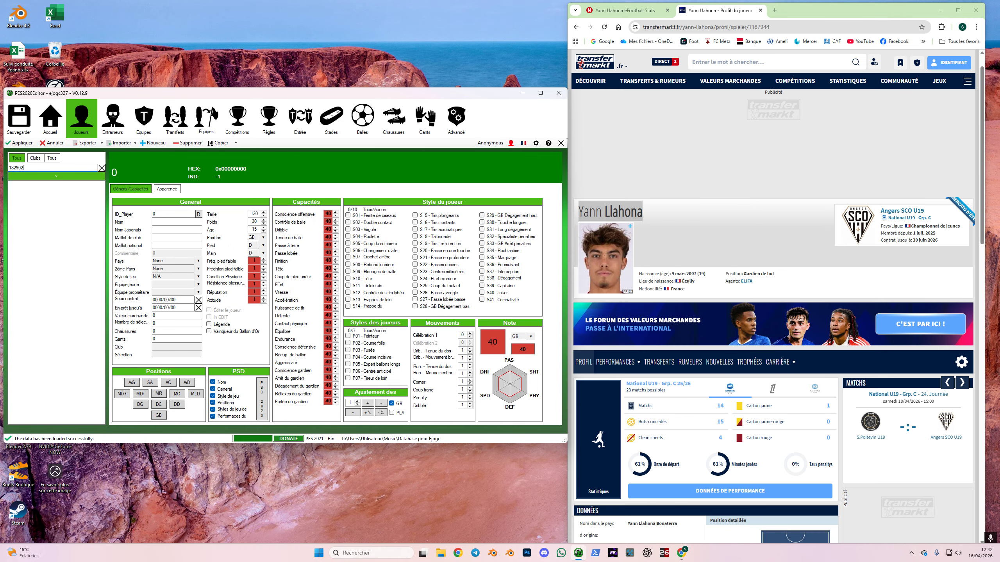
left_click(170, 190)
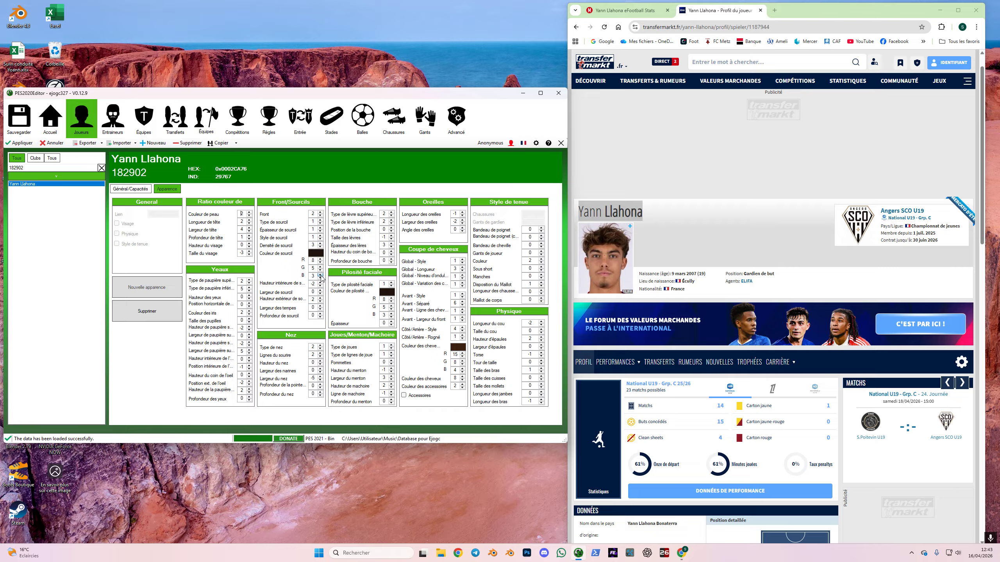
Step: Adjust the head width and shoulder height in Yann Llahona's appearance, and apply the changes
left_click(249, 231)
left_click(542, 341)
left_click(27, 146)
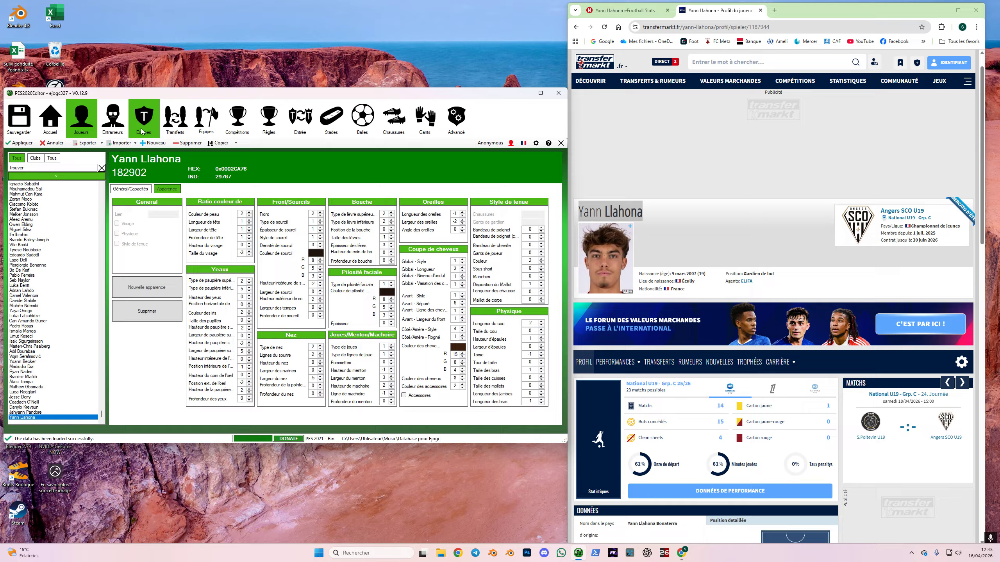
Step: Load Angers SCO as team A in the transfers section and transfer player 182902, Yann Llahona, into its squad
left_click(180, 125)
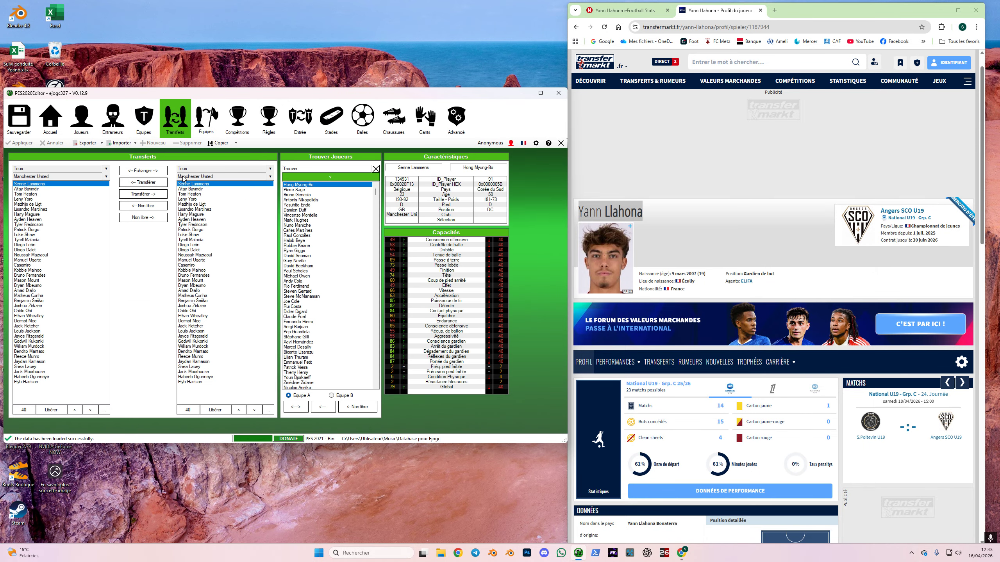
left_click(66, 177)
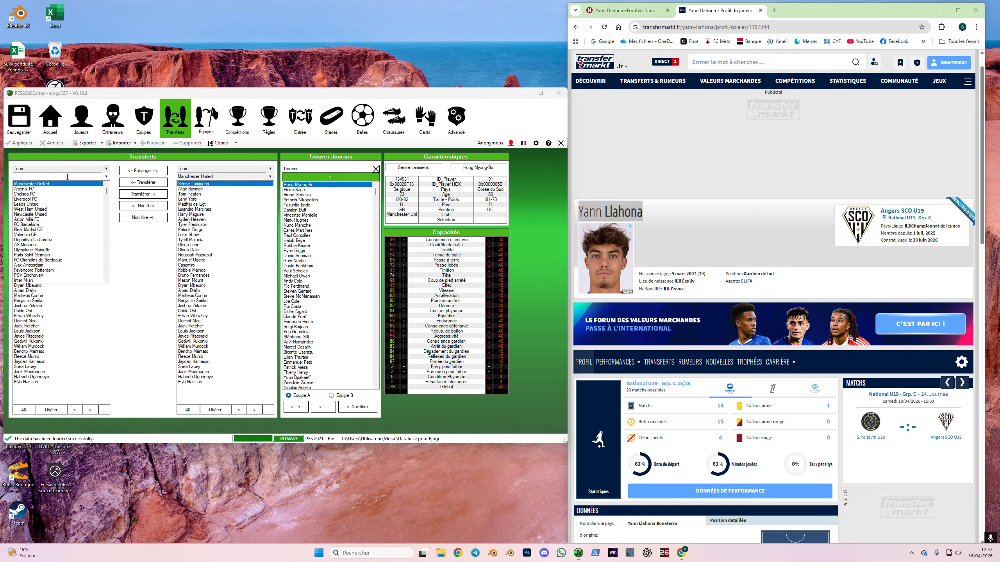
type("angers")
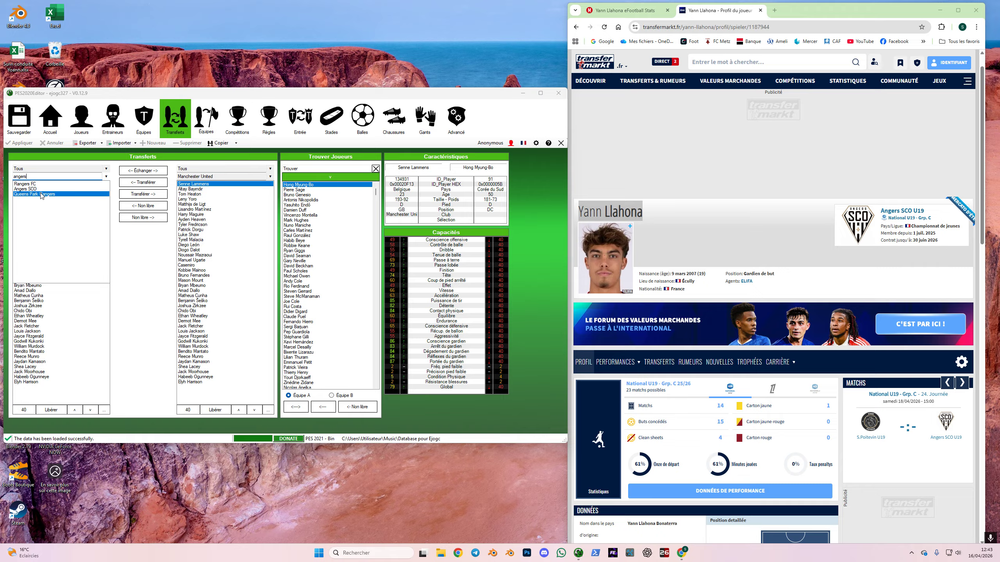
left_click(39, 190)
left_click(338, 169)
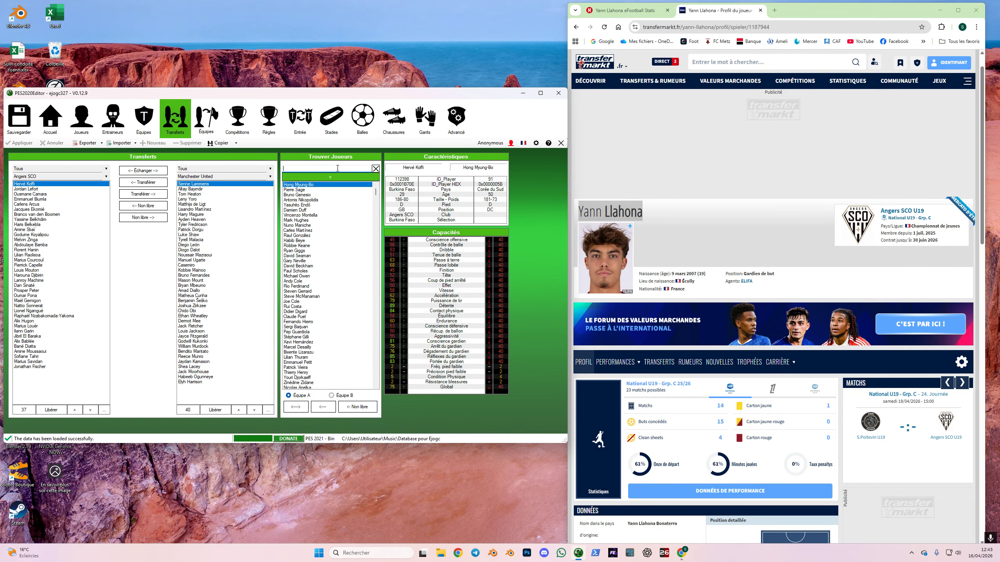
left_click(667, 10)
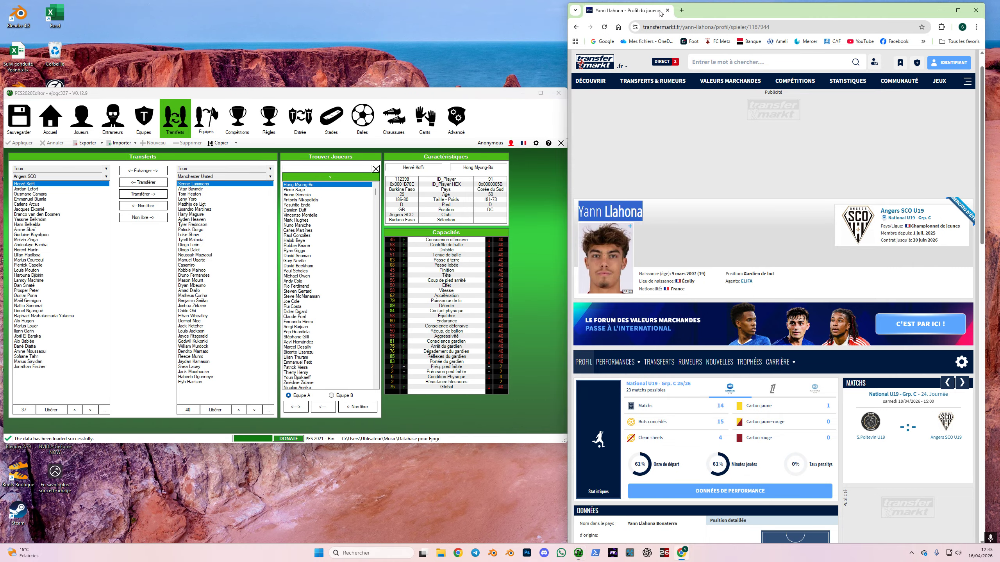
left_click(303, 169)
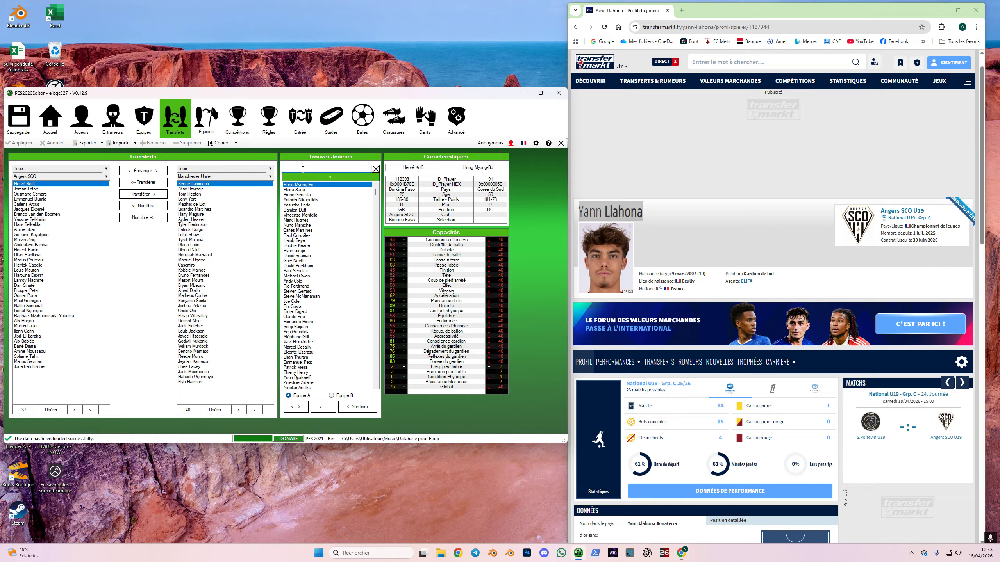
type("182902")
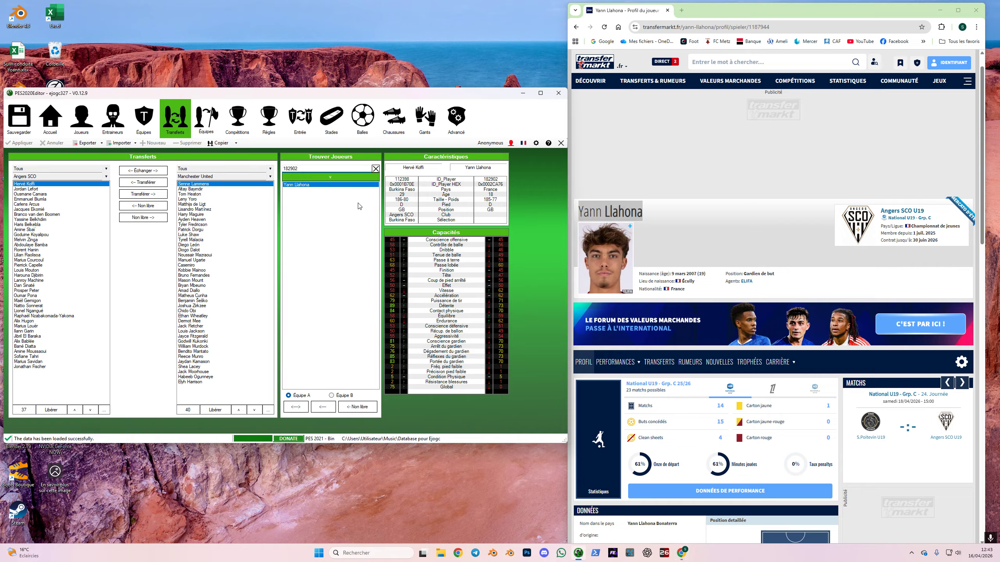
left_click(322, 410)
Step: Find Angers SCO among the teams and check its formation list for the added goalkeeper
left_click(143, 119)
left_click(30, 170)
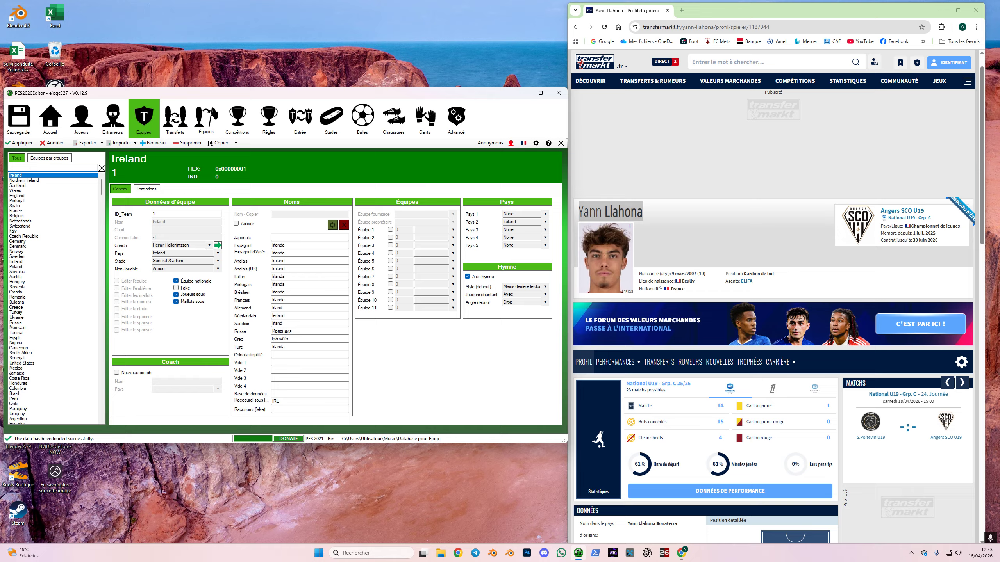
type("angers")
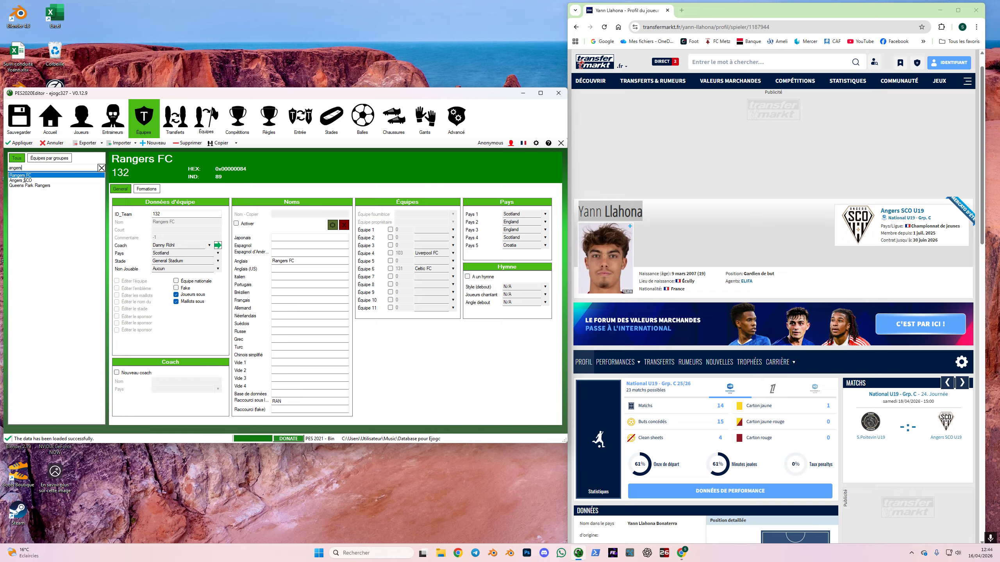
left_click(21, 180)
left_click(143, 190)
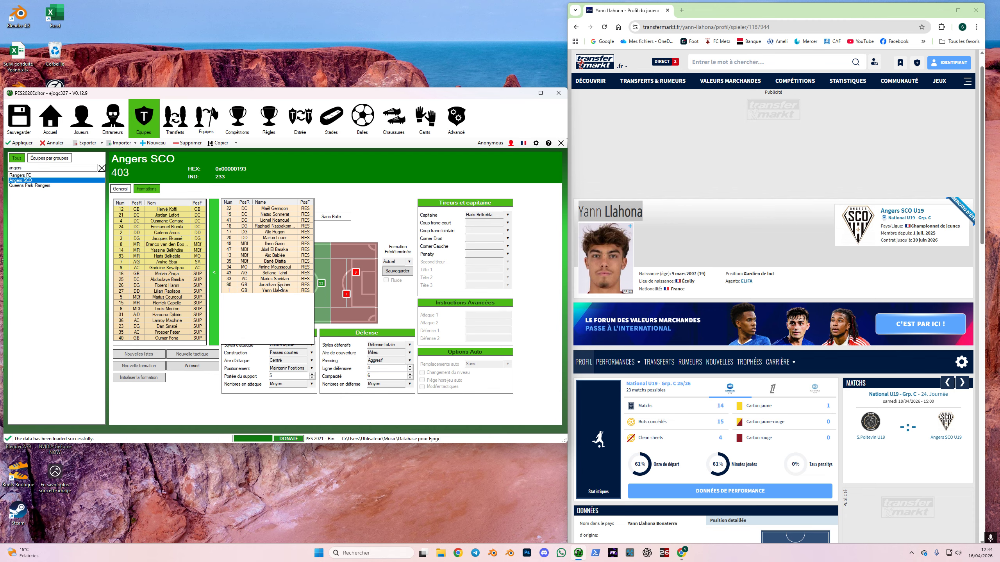
Step: Move the editor window toward the middle of the desktop and save the whole database
left_click_drag(232, 94, 485, 88)
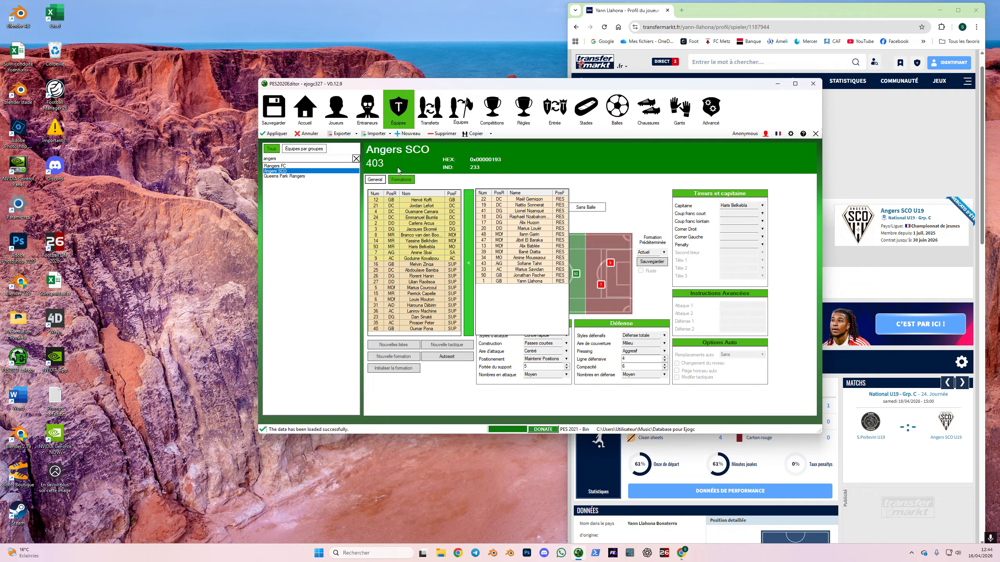
left_click(338, 120)
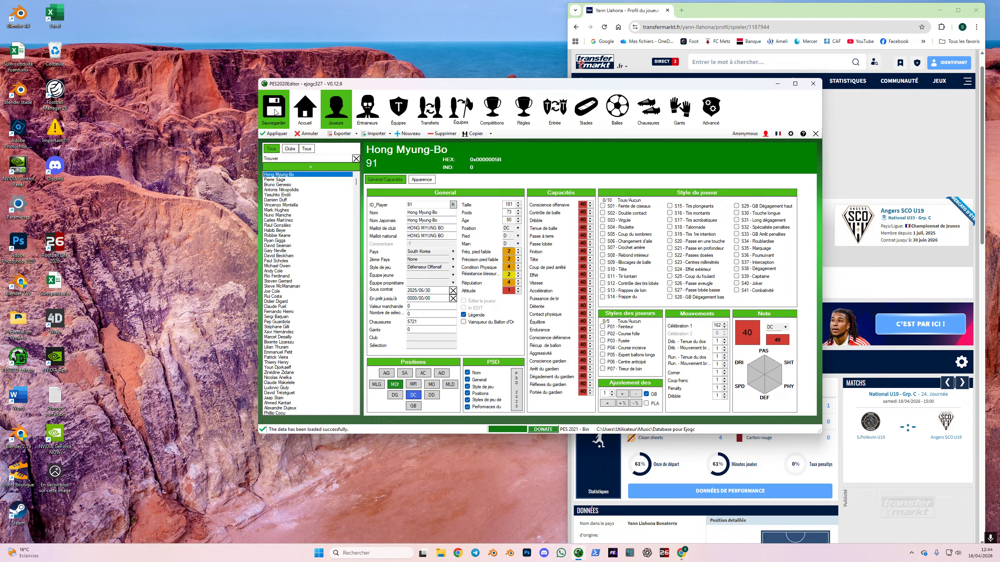
left_click(275, 112)
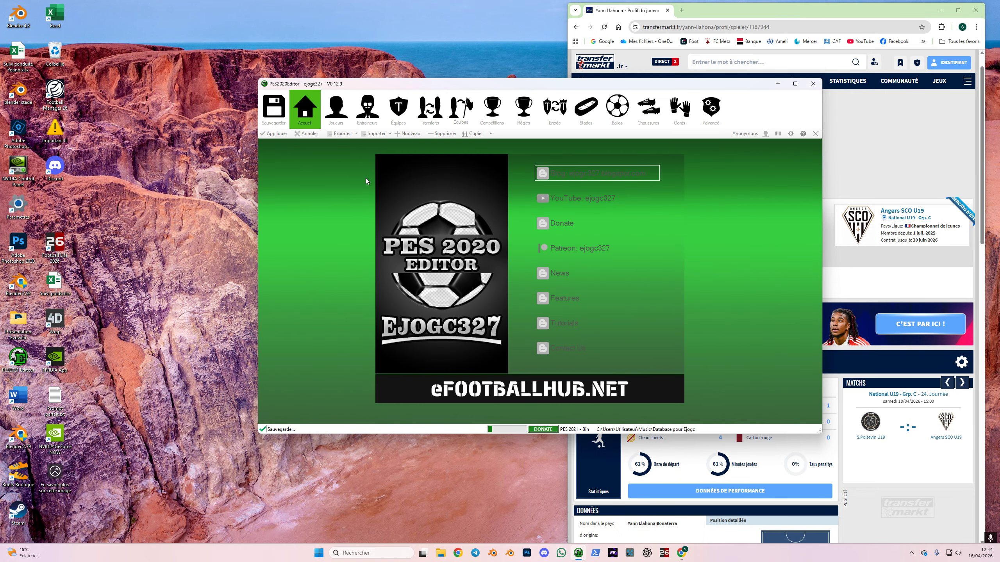
Step: Close the browser, move the editor window aside, and open the Musique folder in File Explorer
left_click(977, 10)
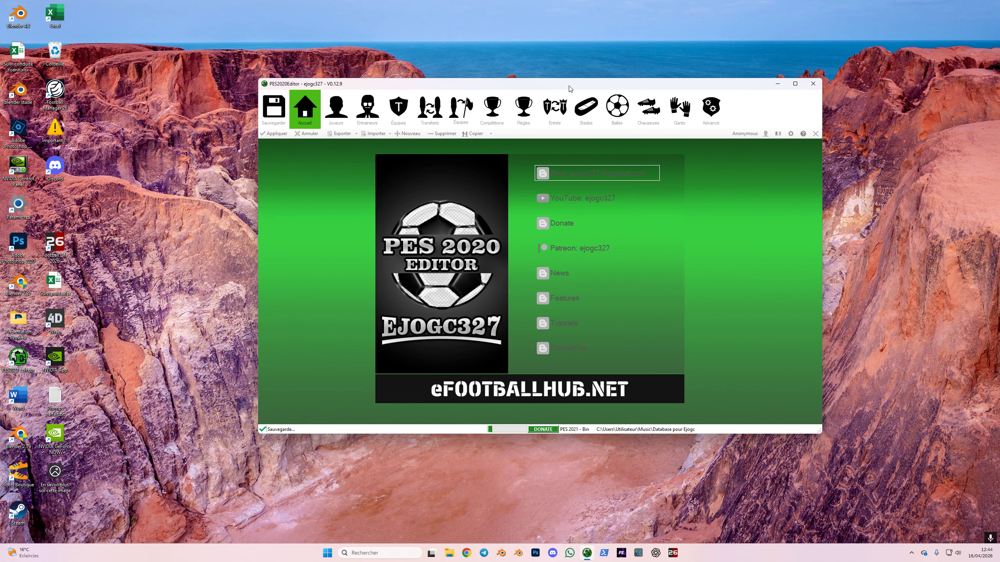
left_click_drag(568, 89, 736, 69)
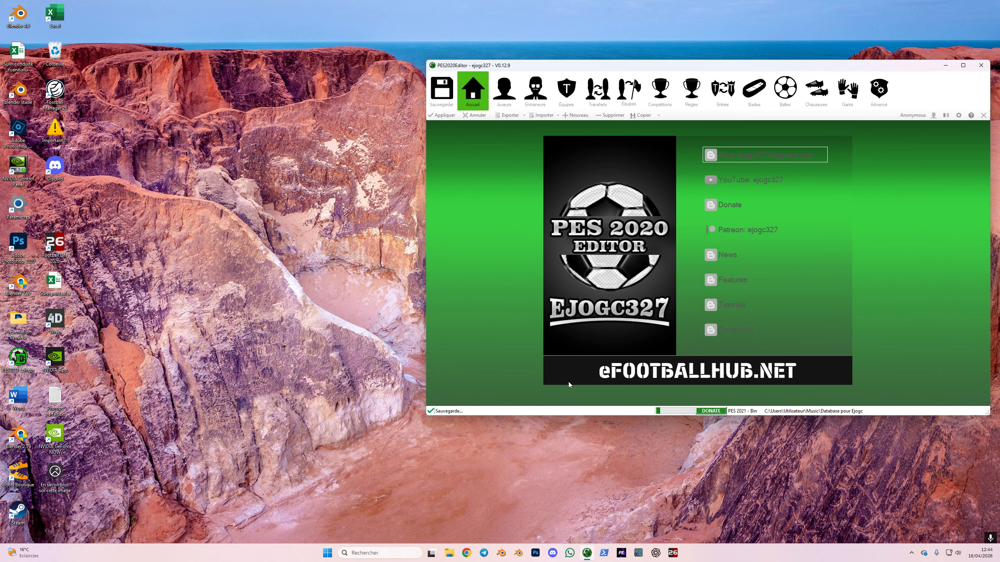
left_click(449, 553)
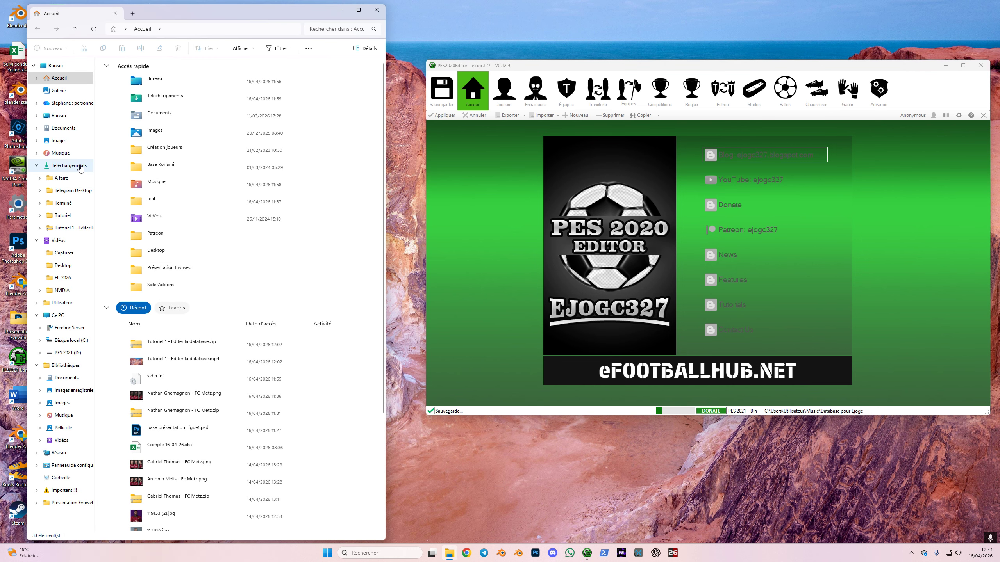
left_click(63, 153)
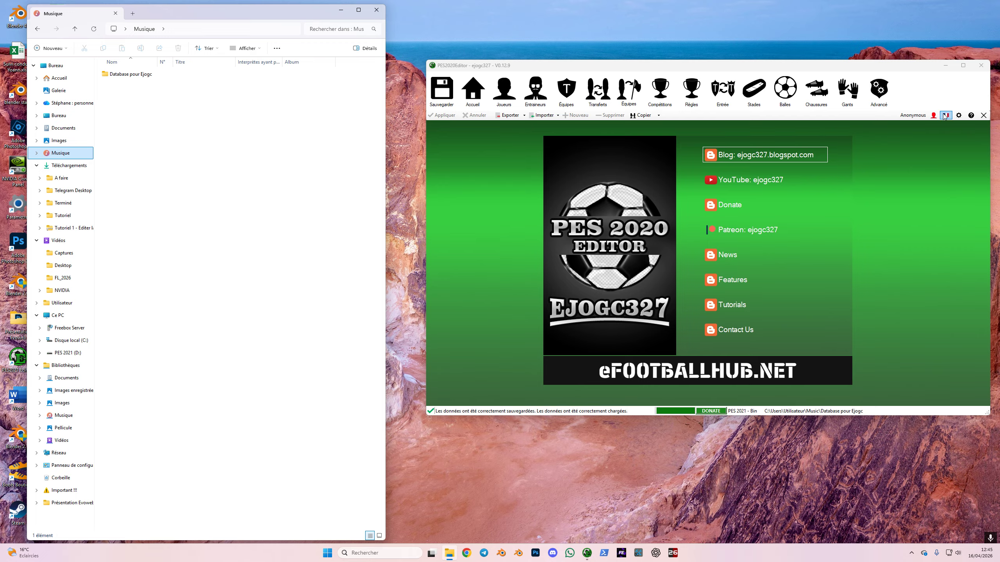
Step: Close the loaded database in PES2020Editor and quit the editor
left_click(983, 118)
left_click(983, 116)
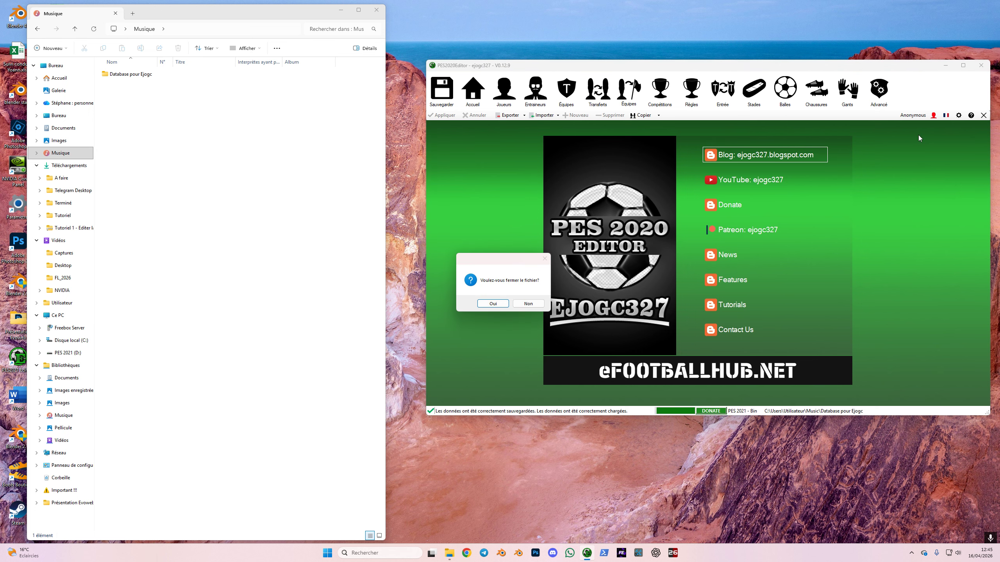
left_click(493, 303)
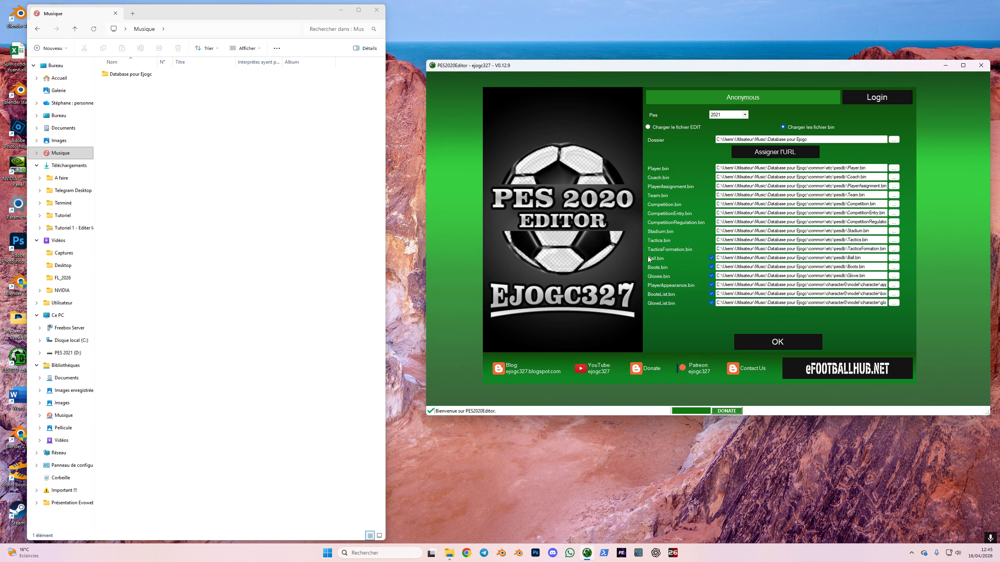
left_click(980, 66)
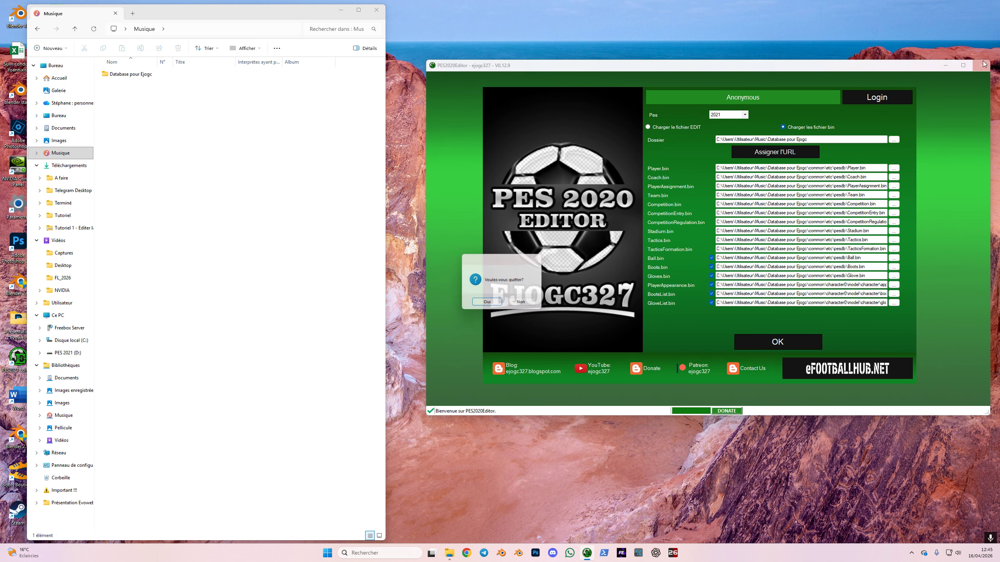
left_click(498, 307)
Step: Open the Database pour Ejogc folder and place a second File Explorer window beside it
double_click(138, 76)
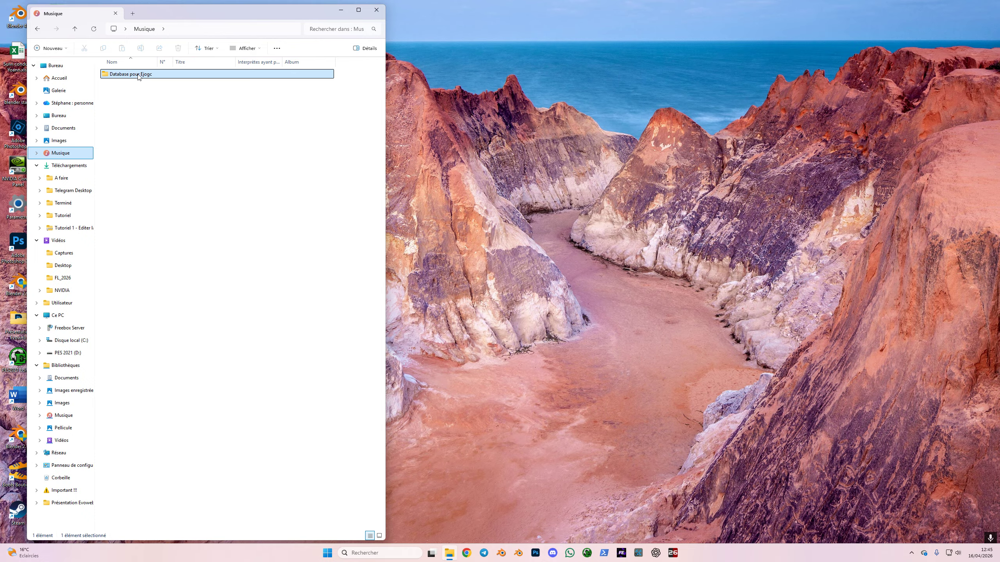
right_click(449, 553)
left_click(436, 507)
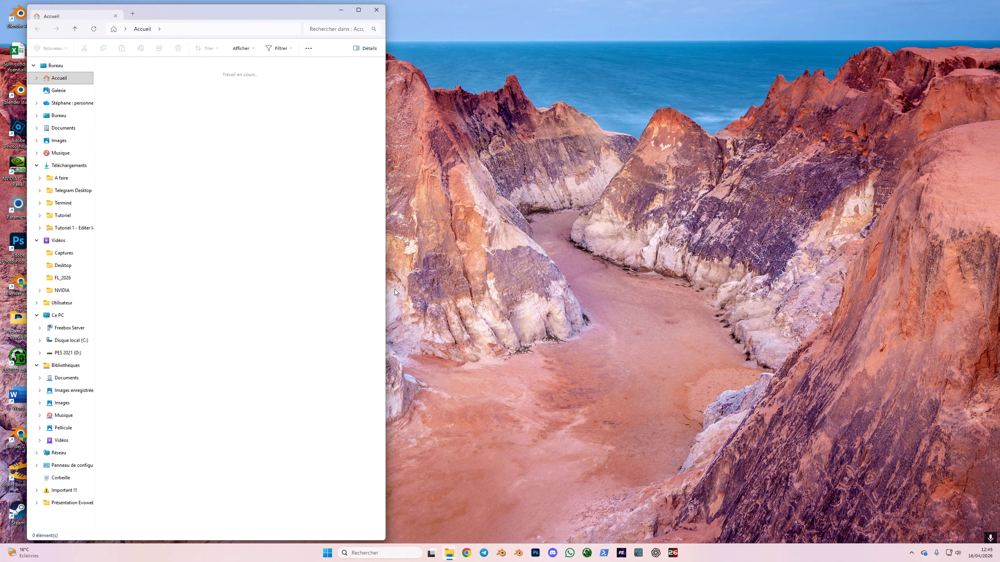
left_click_drag(190, 18, 590, 16)
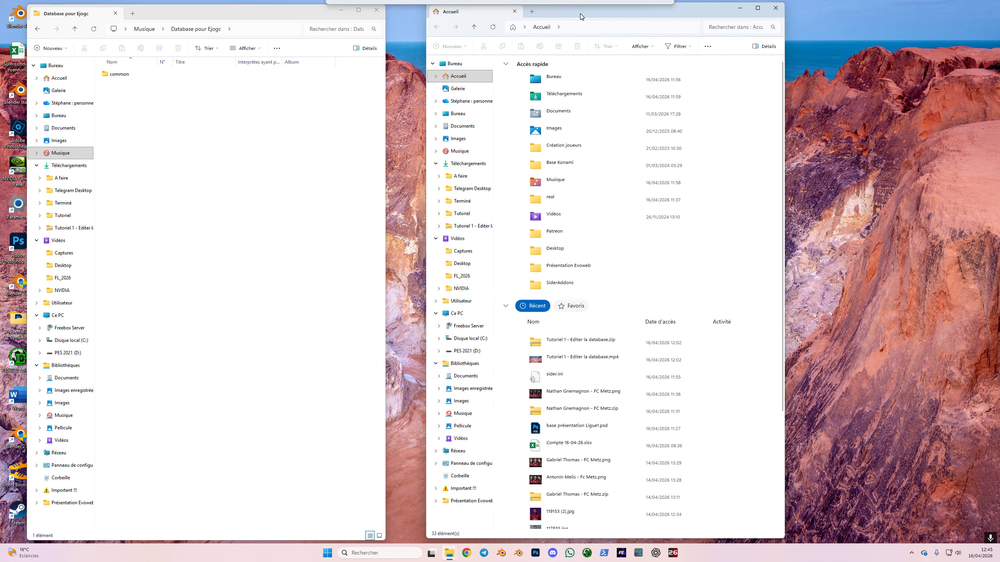
Step: In the second Explorer window, open Football Life 2026\SiderAddons\livecpk\SoFrench Database on the PES 2021 (D:) drive
left_click(473, 353)
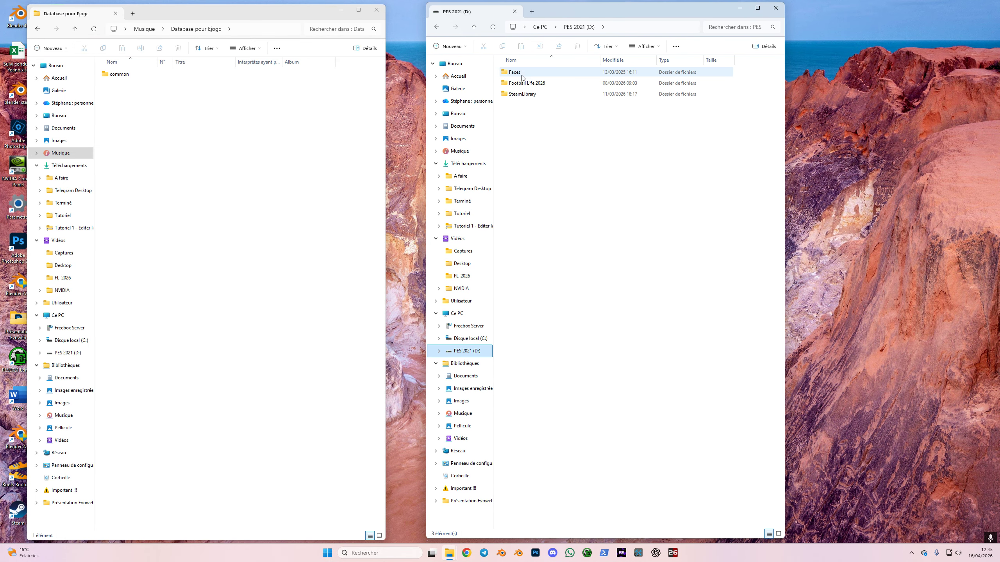
double_click(524, 82)
double_click(519, 138)
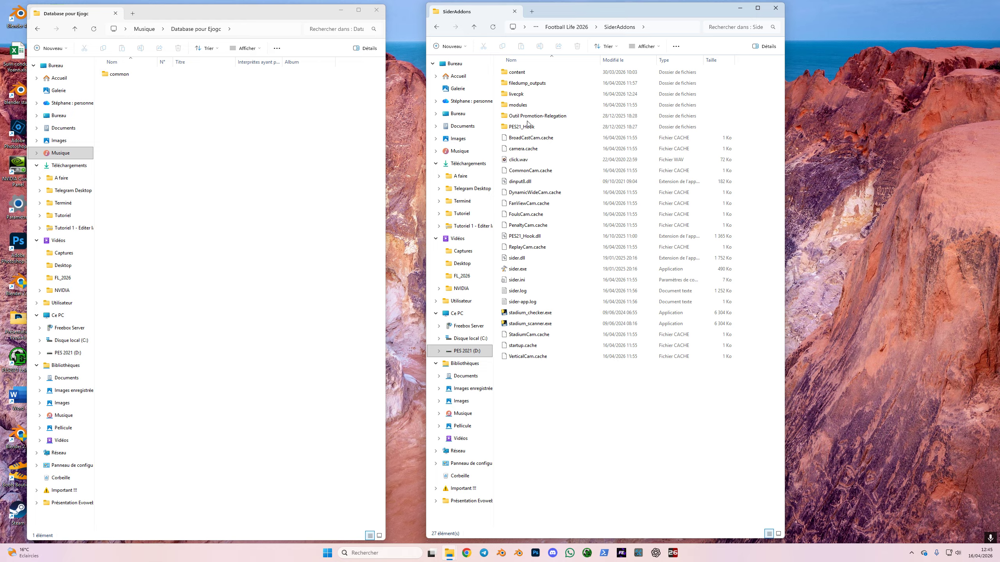
double_click(516, 94)
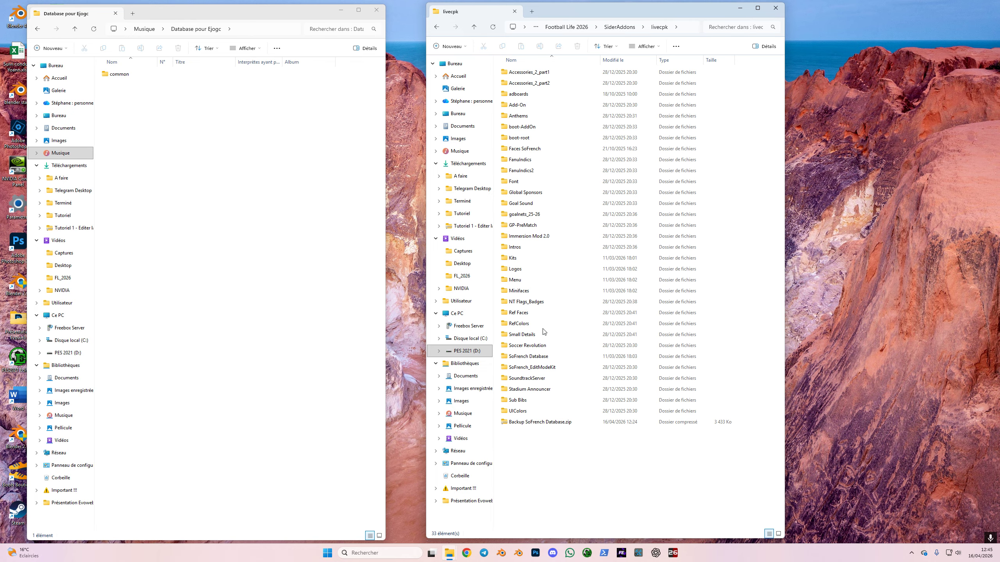
left_click(535, 357)
double_click(535, 357)
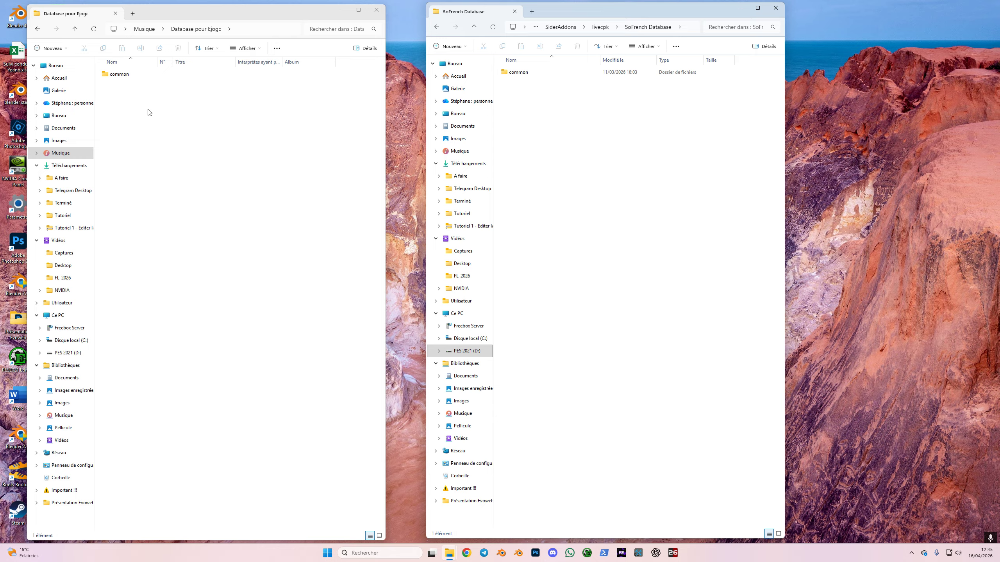
Step: In Database pour Ejogc, go to common\character0\model\character\appearance and select PlayerAppearance.bin
left_click(124, 78)
double_click(124, 78)
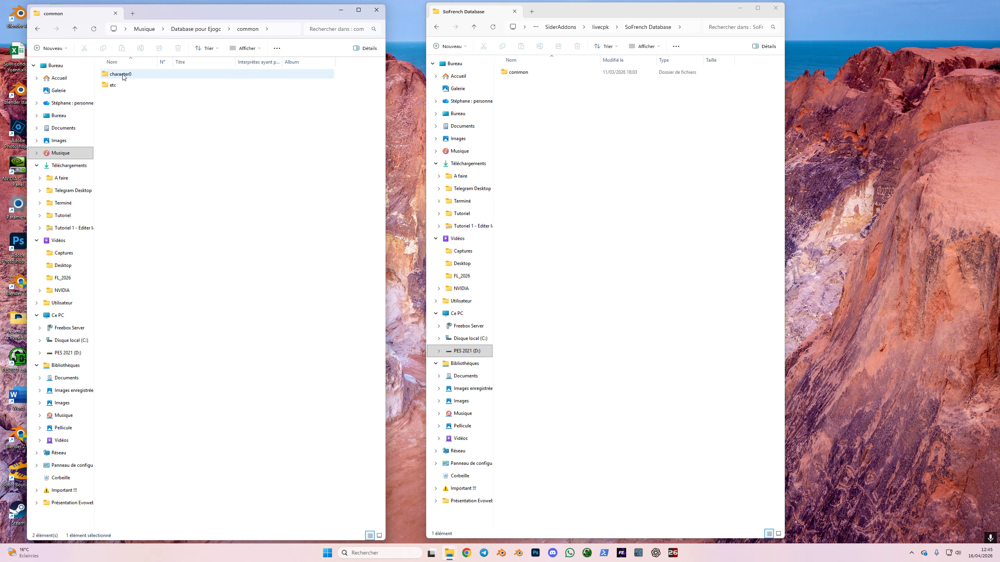
double_click(124, 77)
double_click(124, 78)
double_click(123, 77)
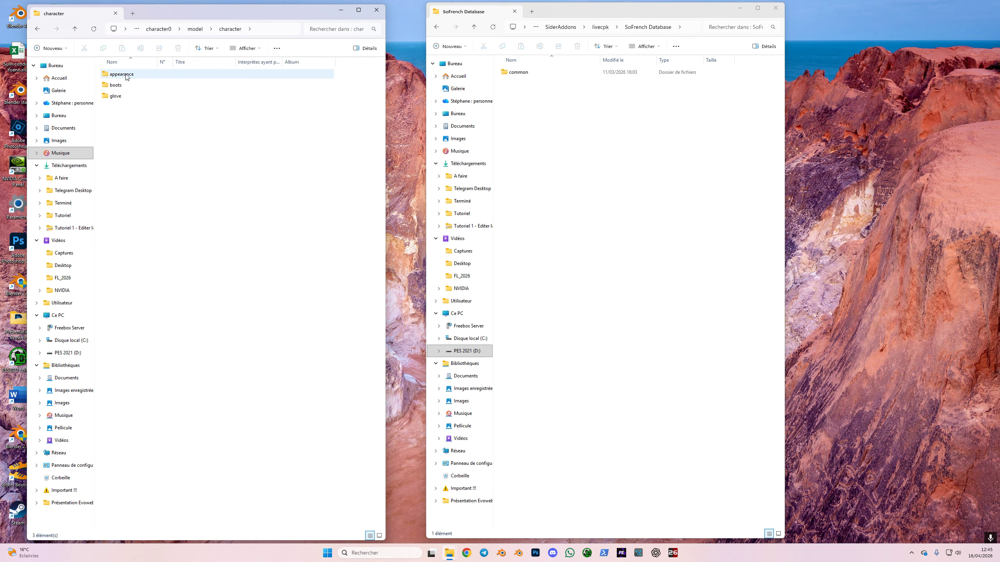
double_click(127, 77)
left_click(130, 77)
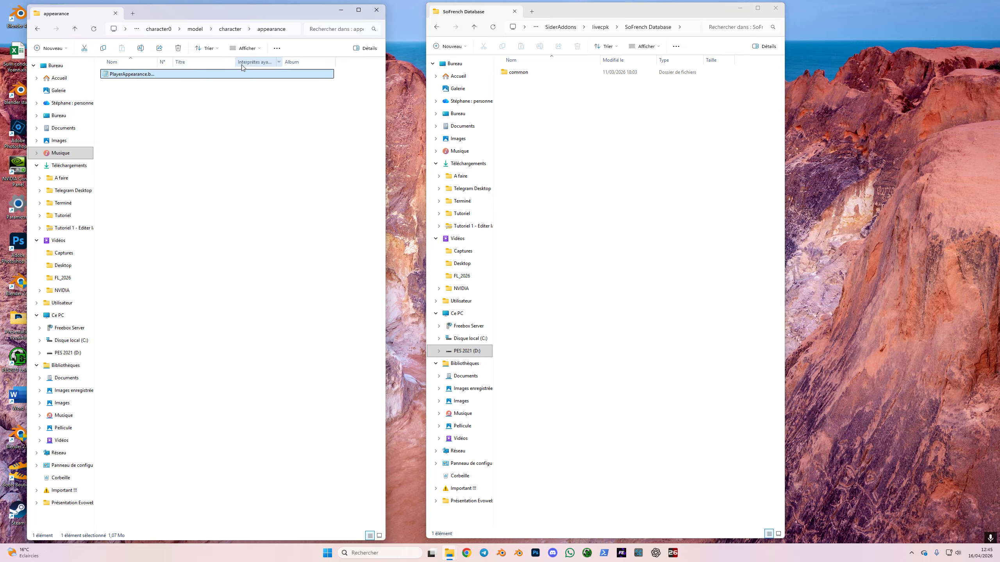
Step: Open the matching common\character0\model\character\appearance folder inside SoFrench Database
double_click(512, 73)
double_click(512, 73)
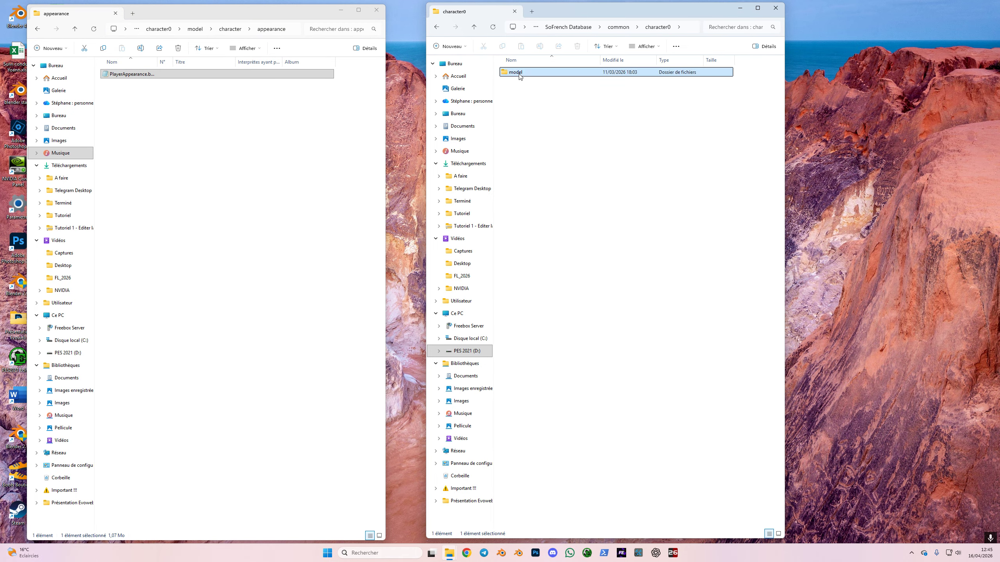
double_click(516, 75)
double_click(518, 75)
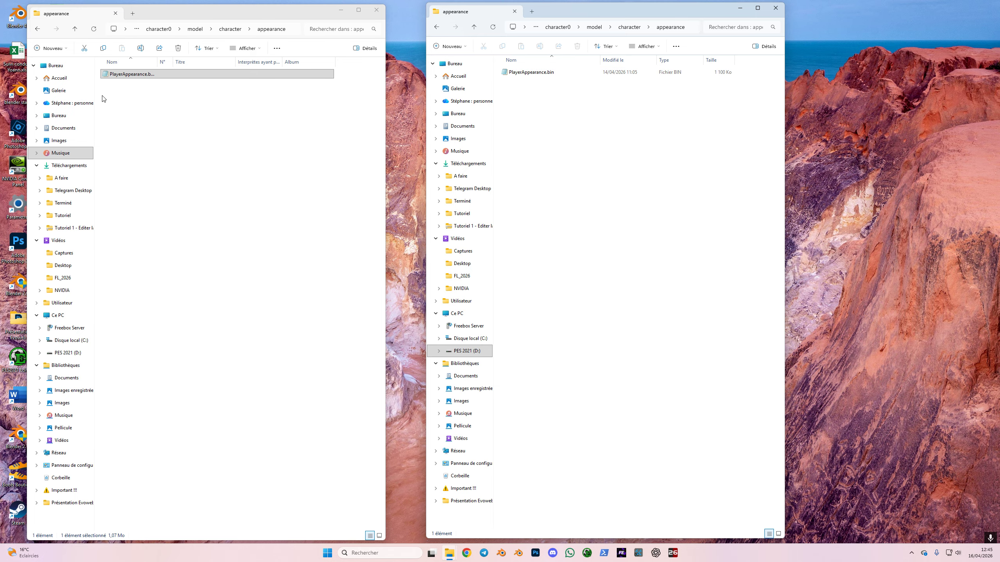
Step: Copy PlayerAppearance.bin from Database pour Ejogc into SoFrench Database's appearance folder, replacing the existing file
right_click(129, 74)
left_click(165, 86)
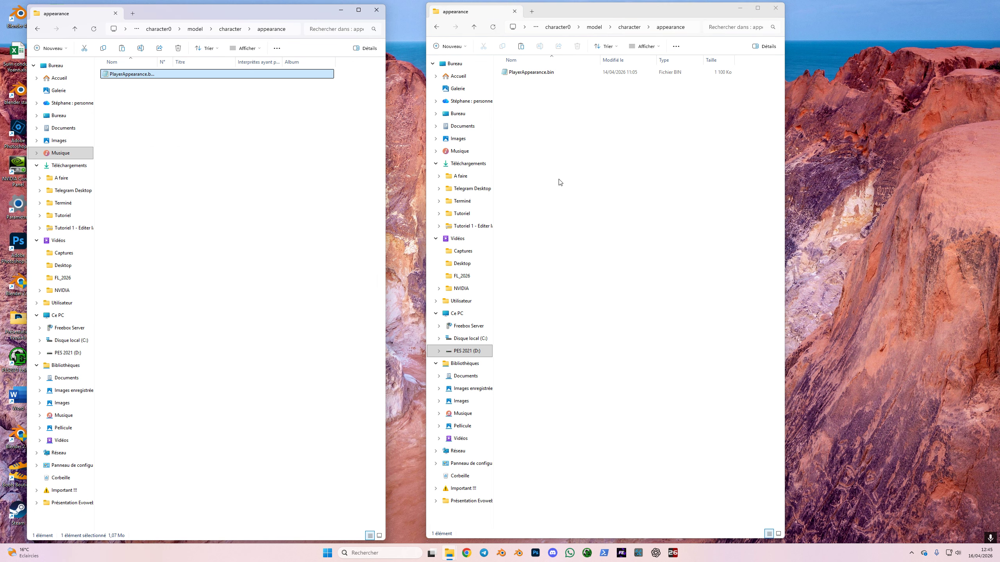
right_click(563, 178)
left_click(574, 186)
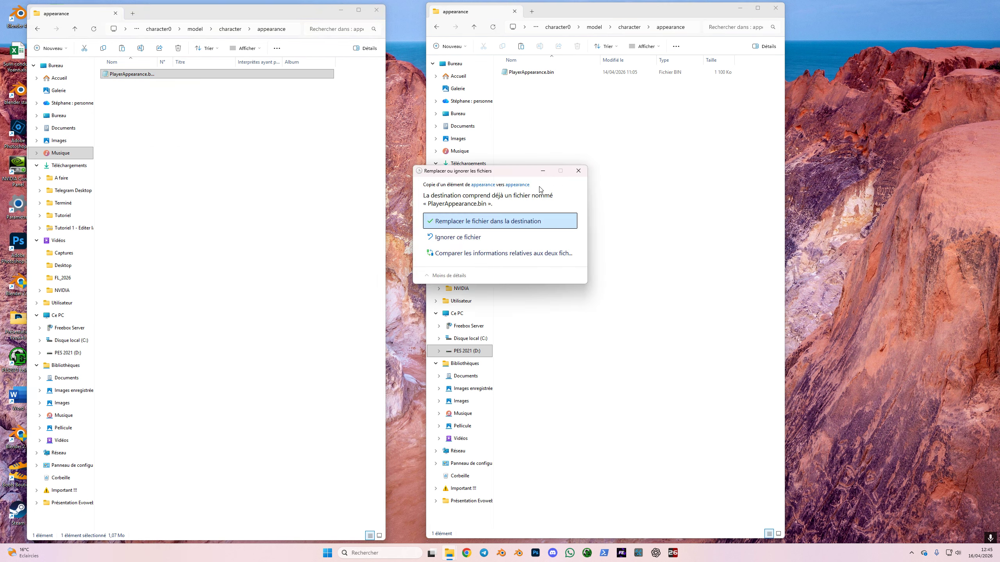
left_click(496, 220)
left_click(592, 185)
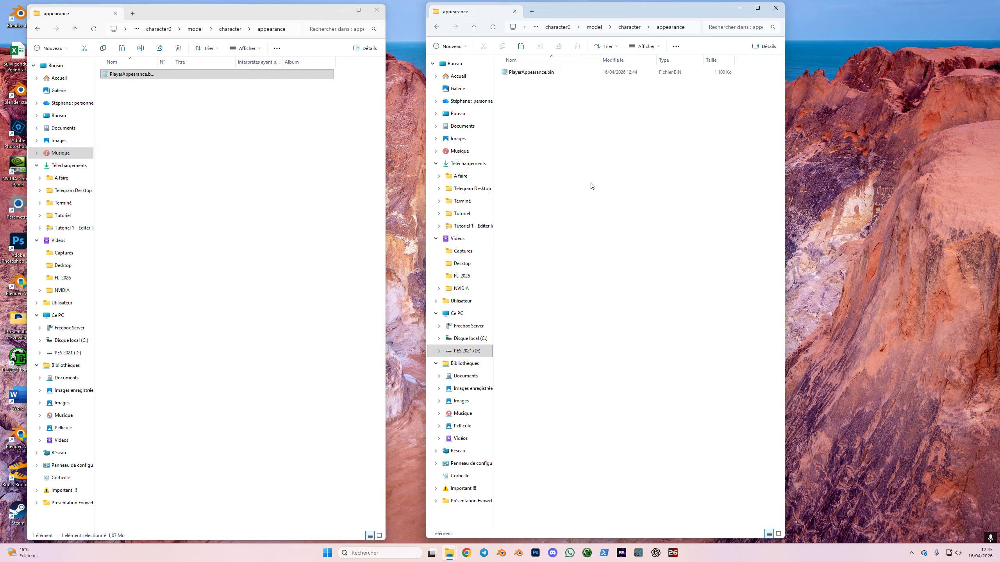
Step: Go to common\etc\pesdb in Database pour Ejogc and select Player.bin and PlayerAssignment.bin
left_click(163, 31)
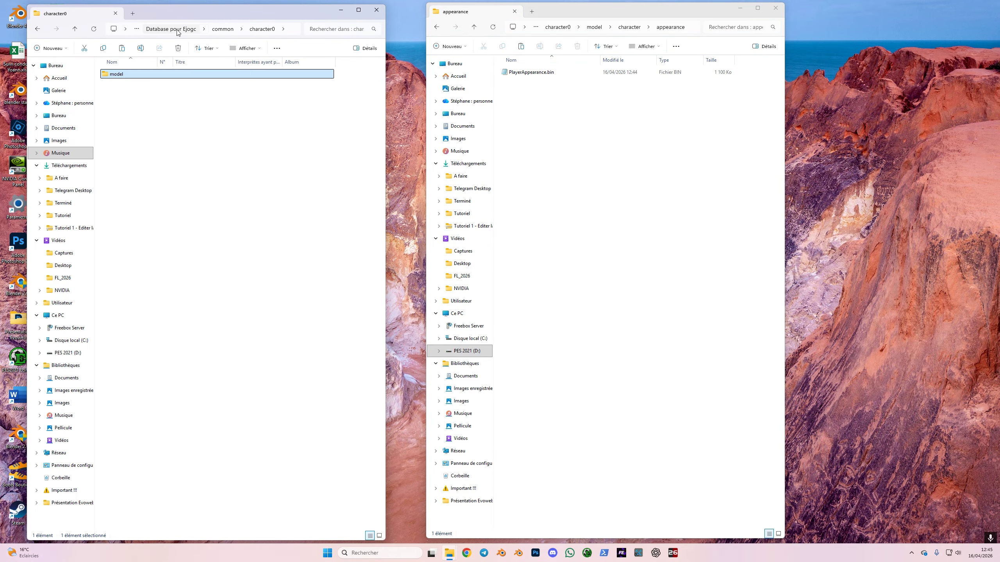
left_click(218, 32)
double_click(120, 84)
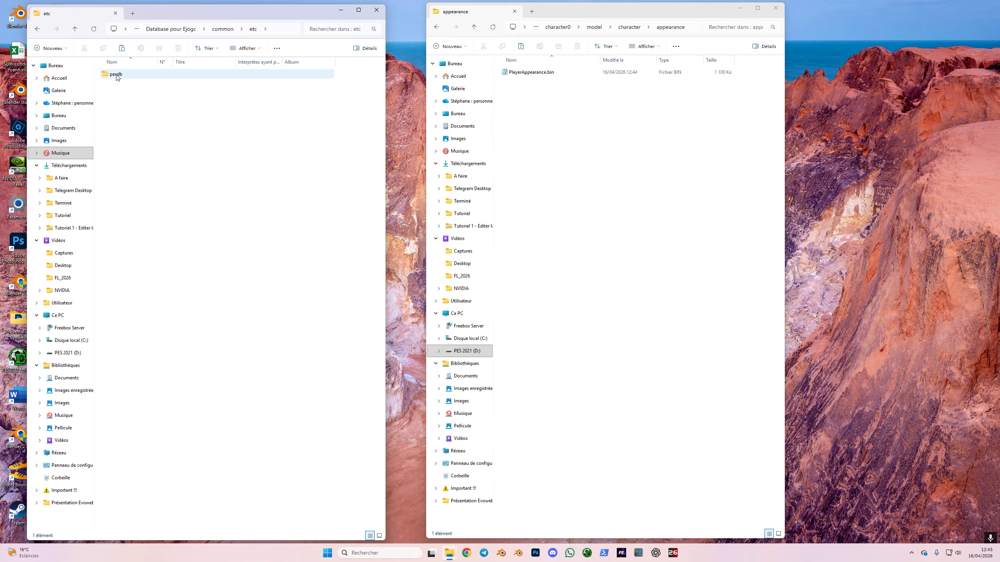
double_click(114, 75)
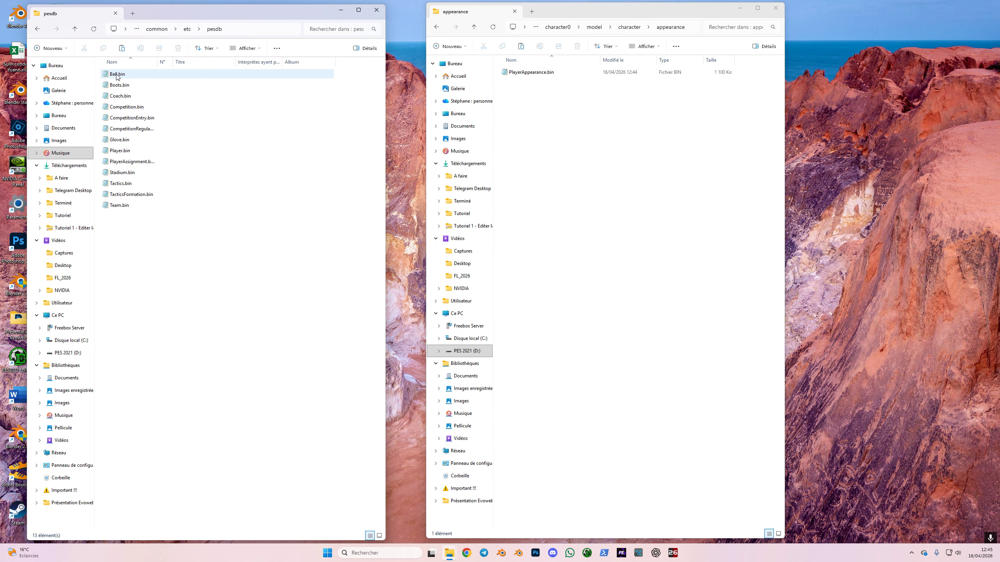
left_click(122, 151)
left_click(124, 162, "shift")
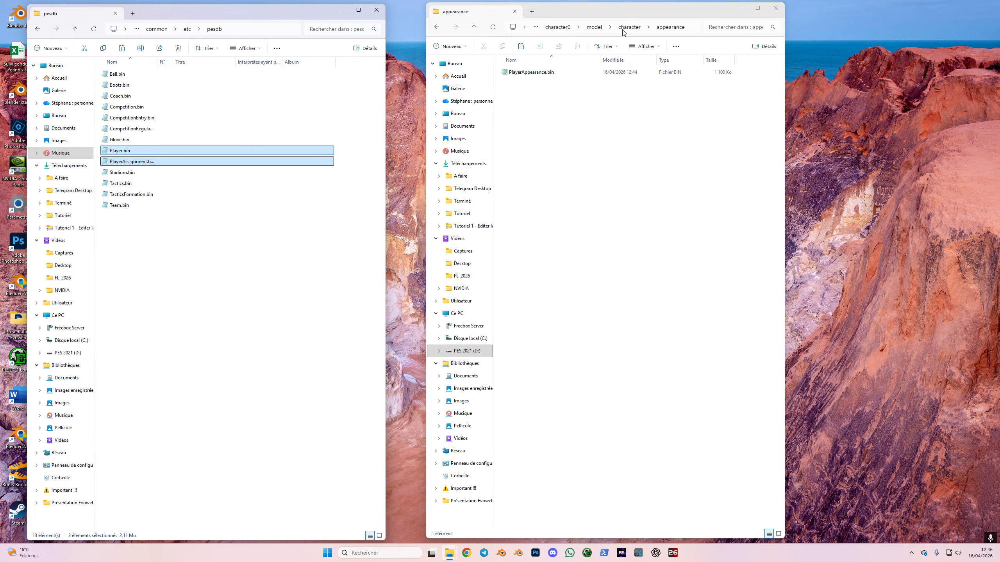
Step: Open the matching common\etc\pesdb folder inside SoFrench Database
left_click(561, 33)
left_click(610, 27)
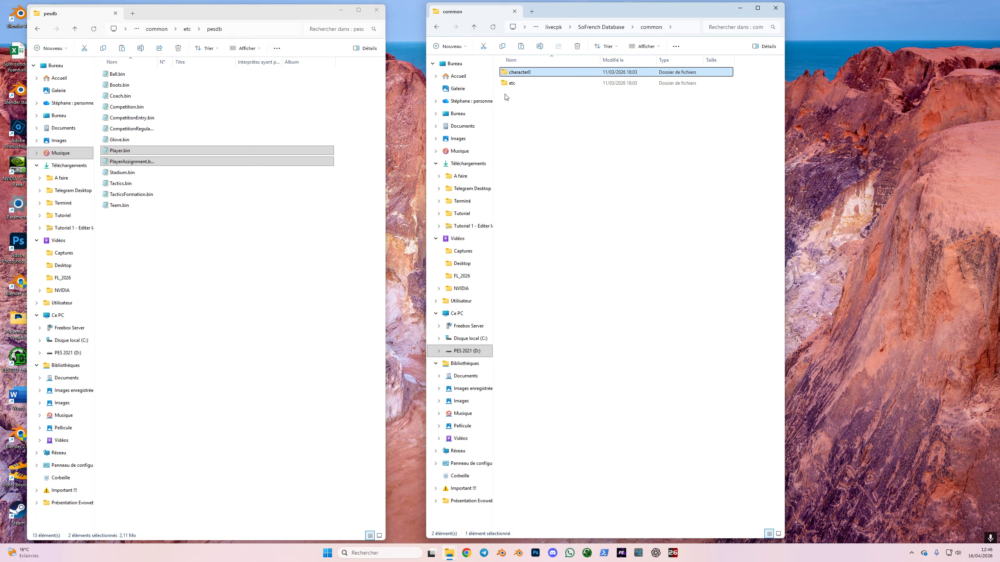
double_click(516, 85)
double_click(516, 85)
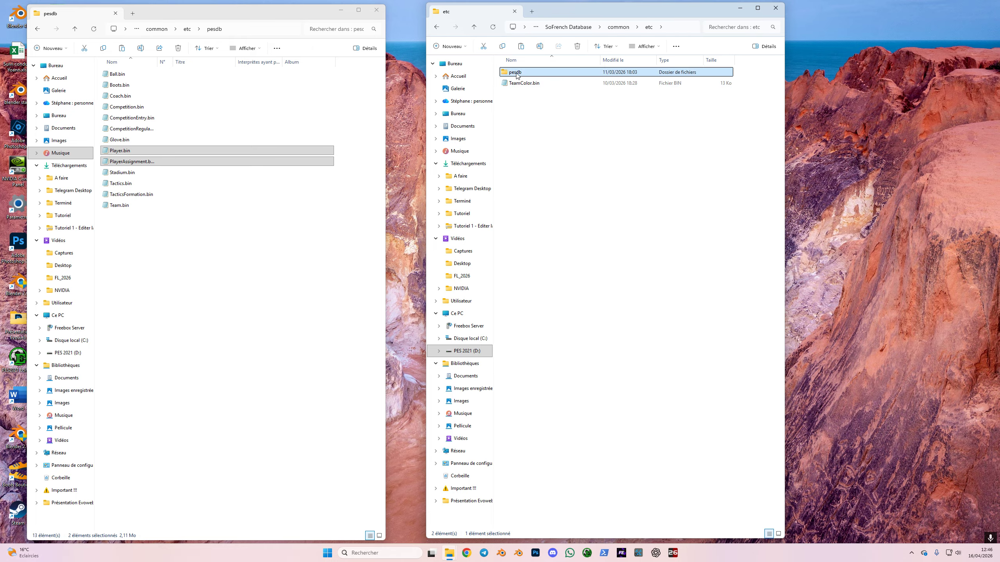
double_click(515, 73)
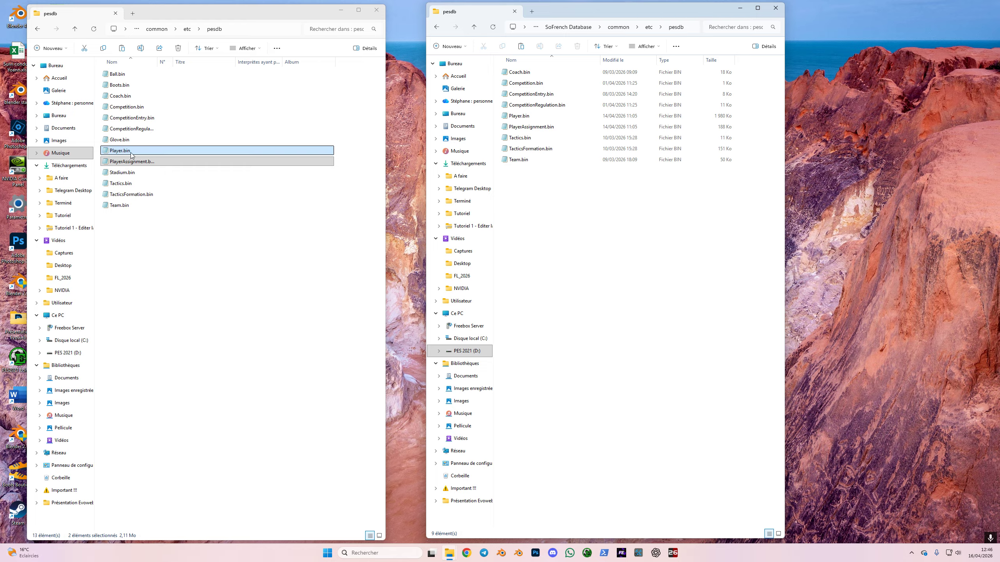
Step: Copy Player.bin and PlayerAssignment.bin into SoFrench Database's pesdb folder, replacing the existing files, and close both Explorer windows
right_click(129, 152)
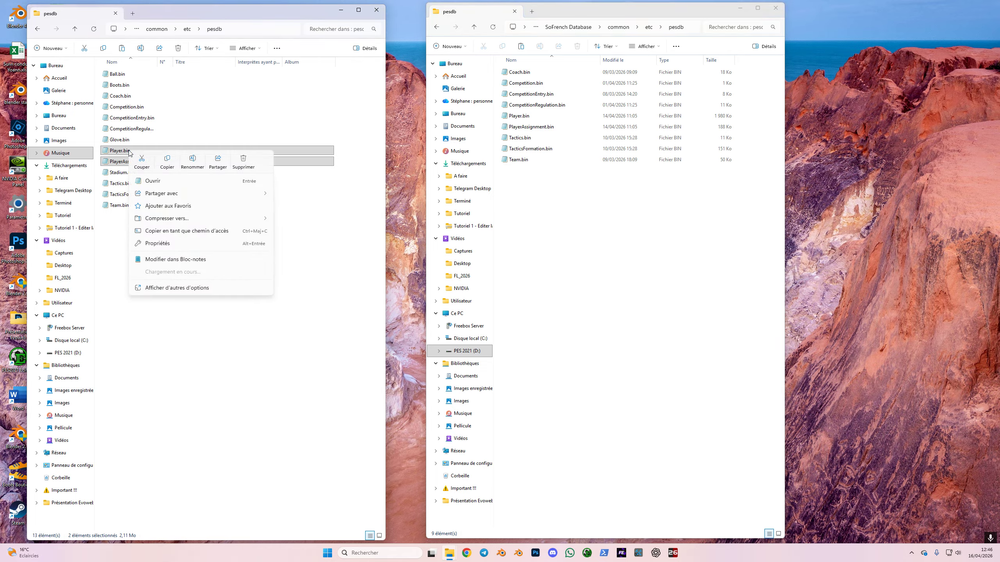
left_click(167, 165)
right_click(584, 217)
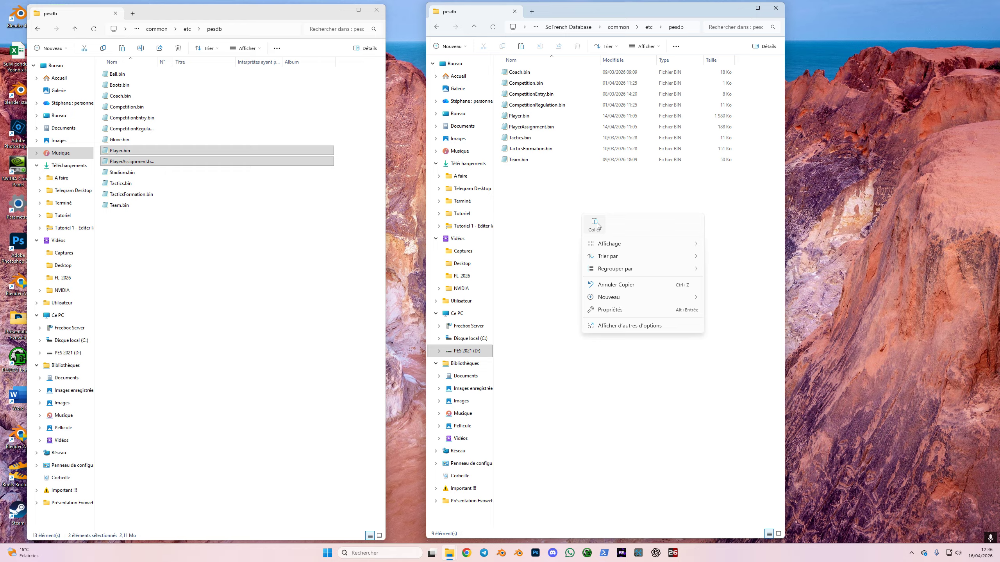
left_click(594, 221)
left_click(510, 217)
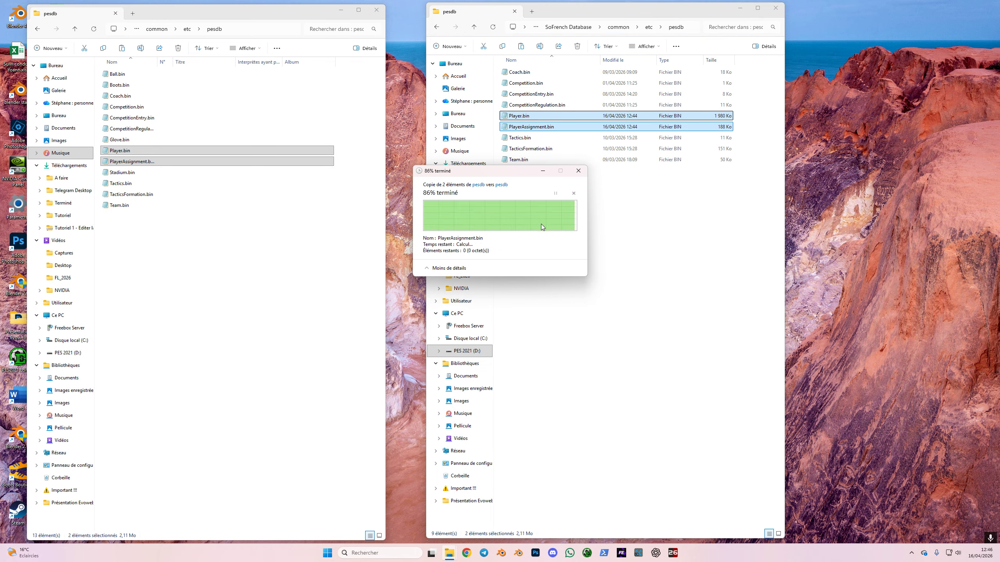
left_click(665, 242)
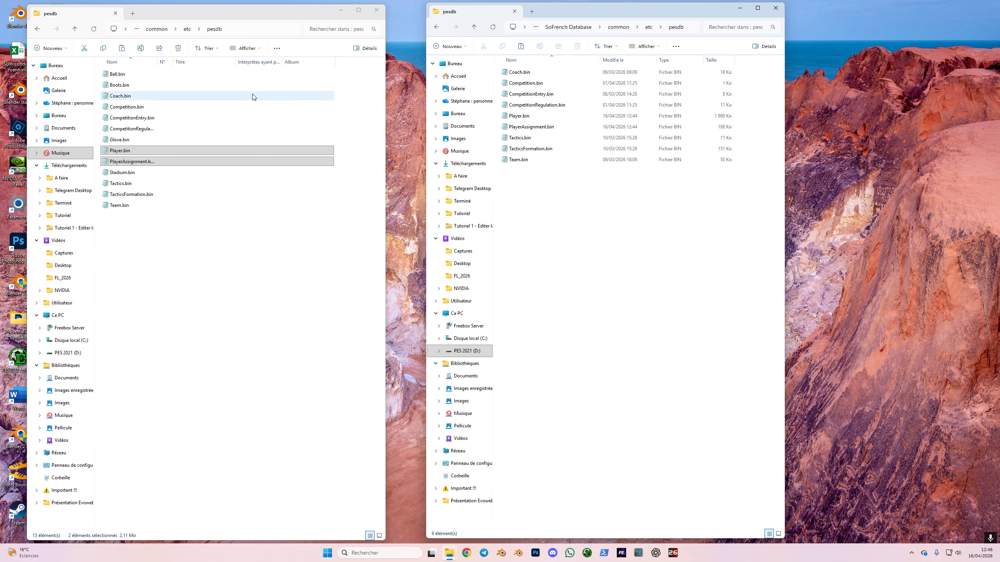
left_click(380, 14)
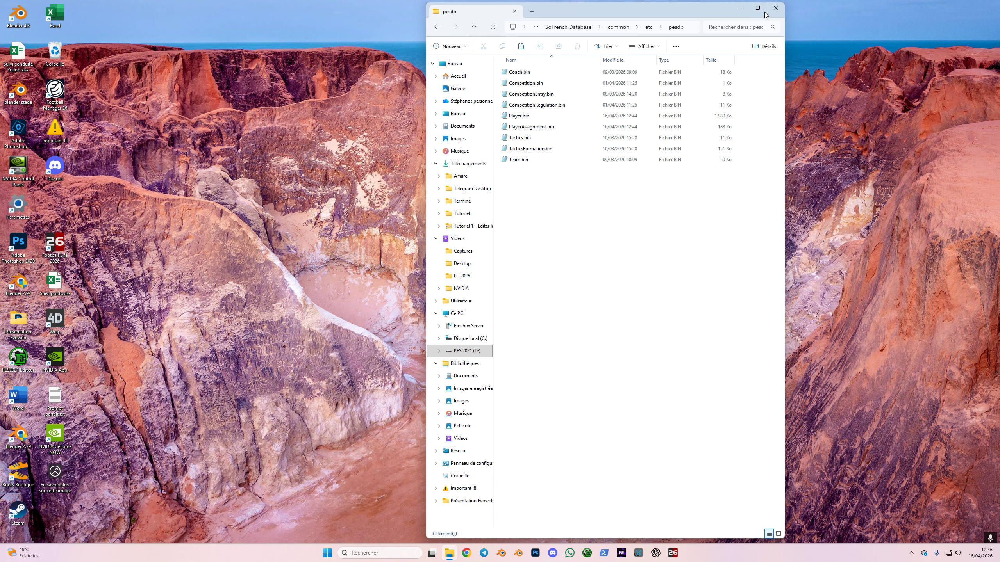
left_click(774, 11)
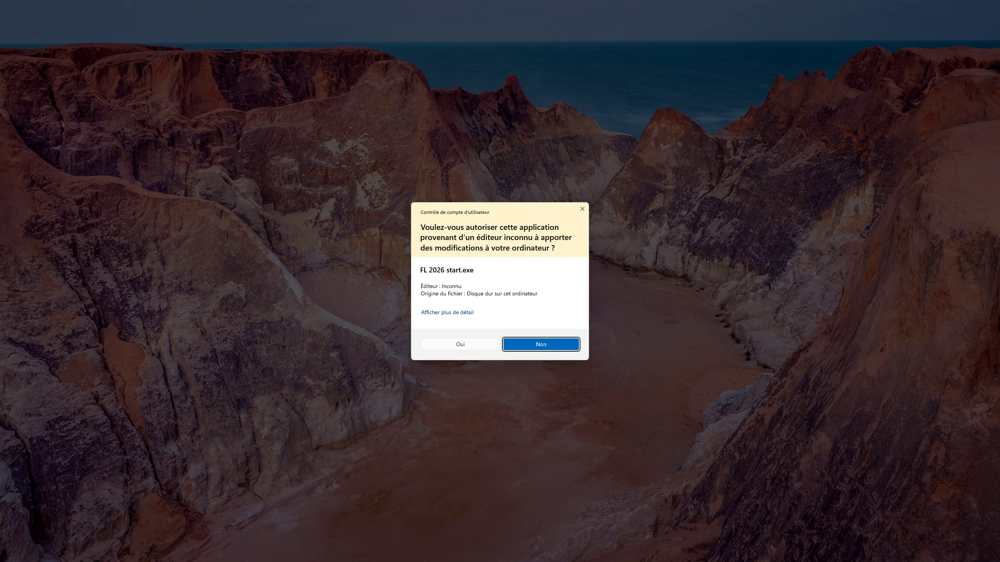
Step: Authorize FL 2026 start.exe, enter the game and open Mode édition from its Paramètres section
left_click(467, 341)
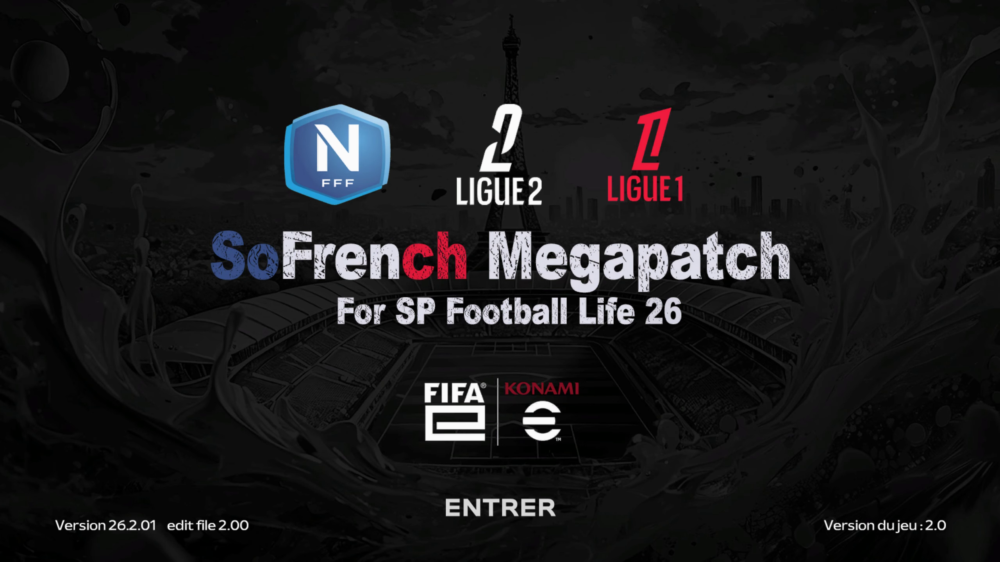
key("Return")
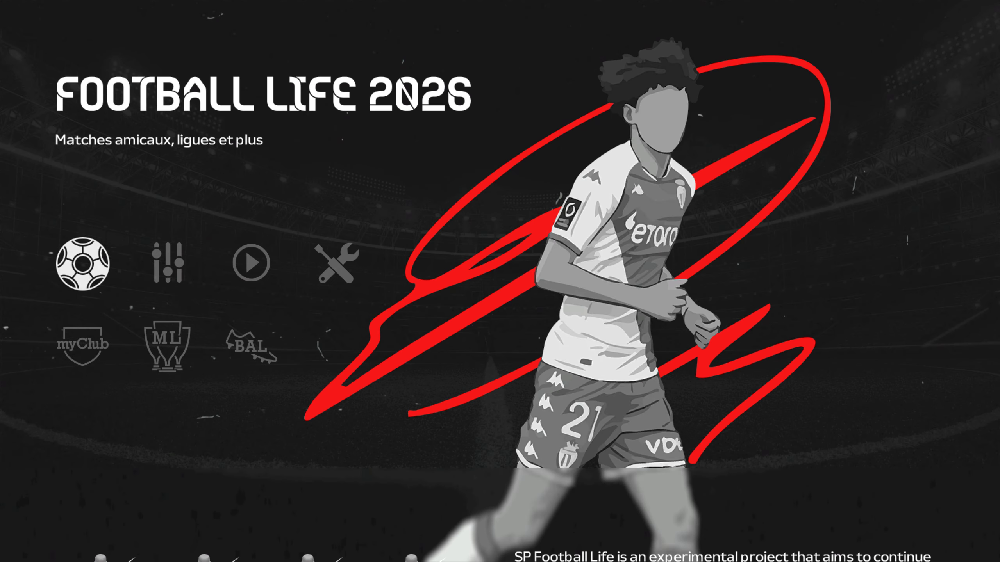
key("Right")
key("Right")
key("Right")
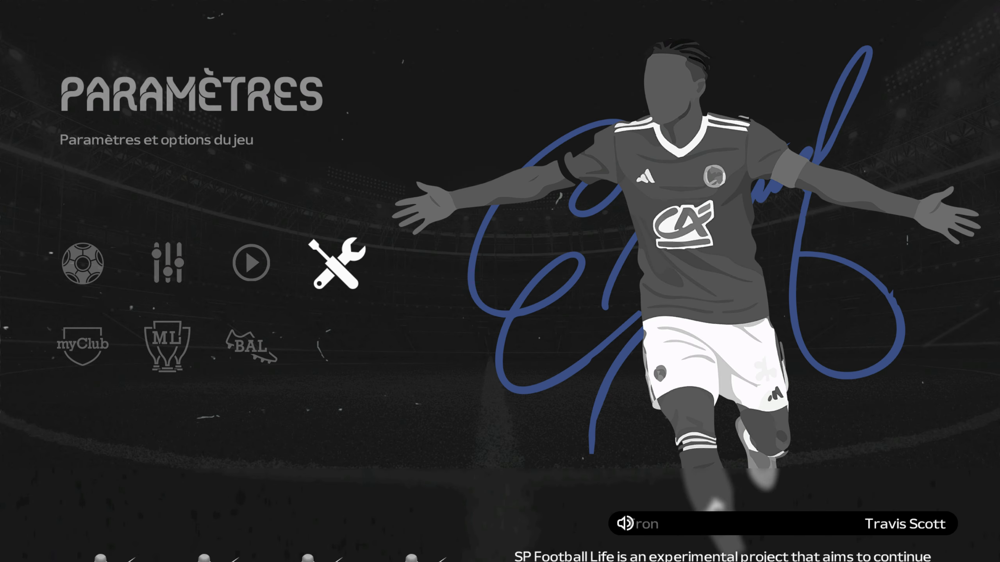
key("Return")
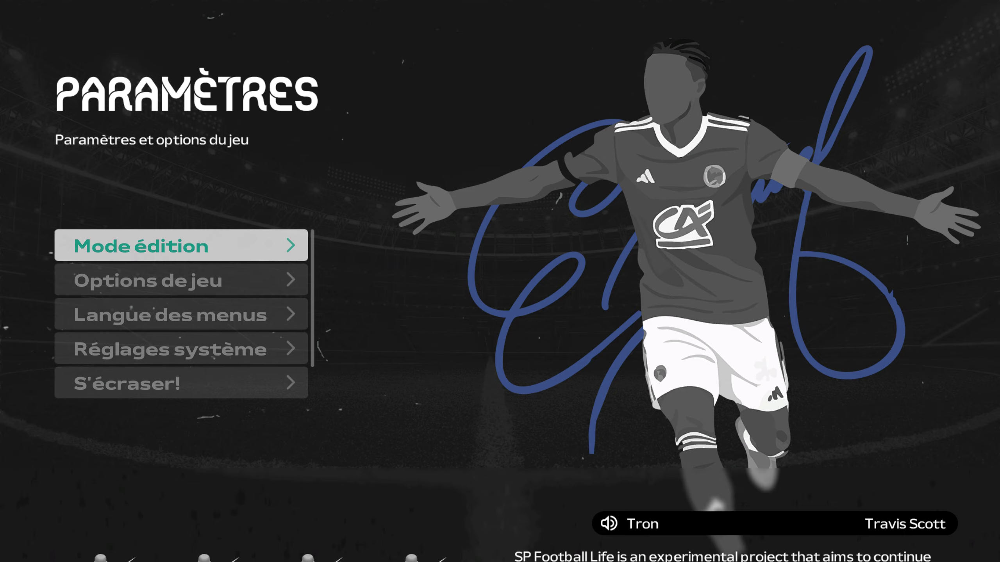
key("Return")
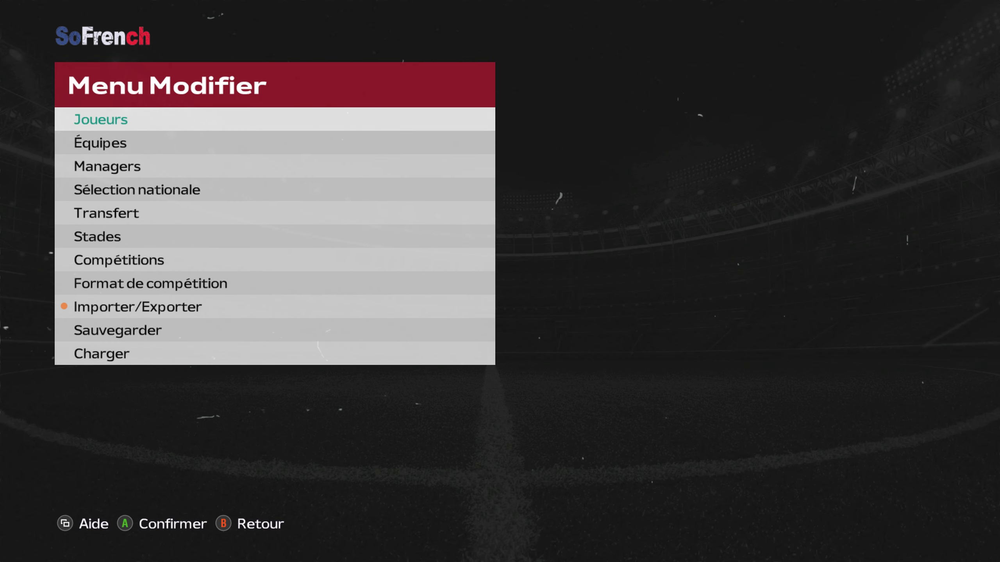
Step: Open the Angers SCO player list by choosing the club within Ligue 1 in the players editor
key("Return")
key("Down")
key("Return")
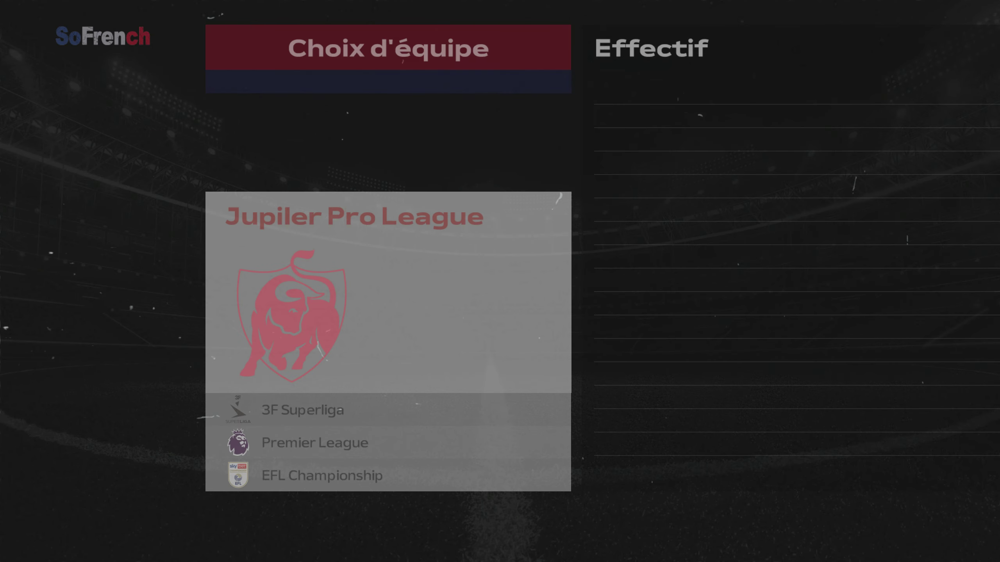
key("Down")
key("Down")
key("Down")
key("Down")
key("Return")
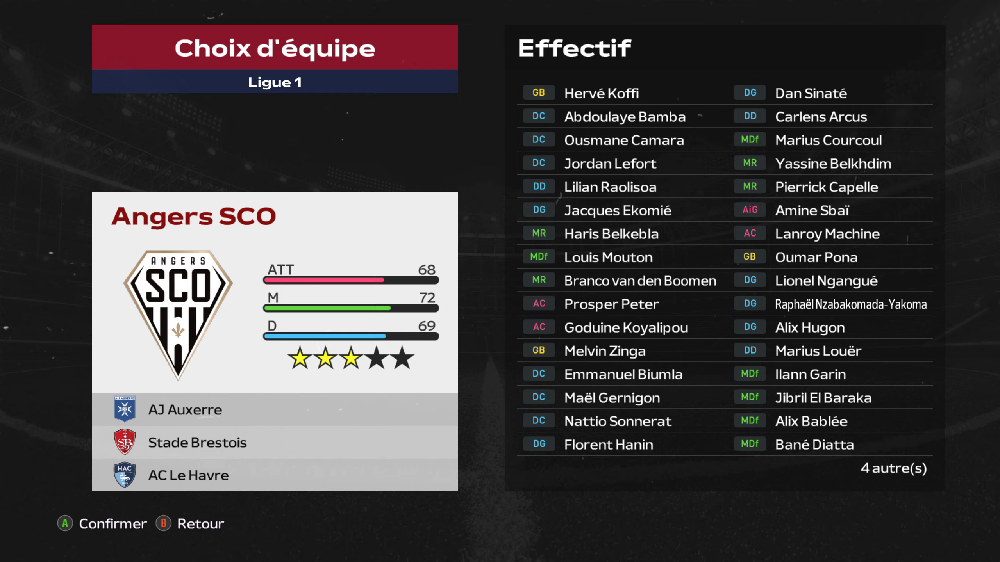
key("Down")
key("Up")
key("Return")
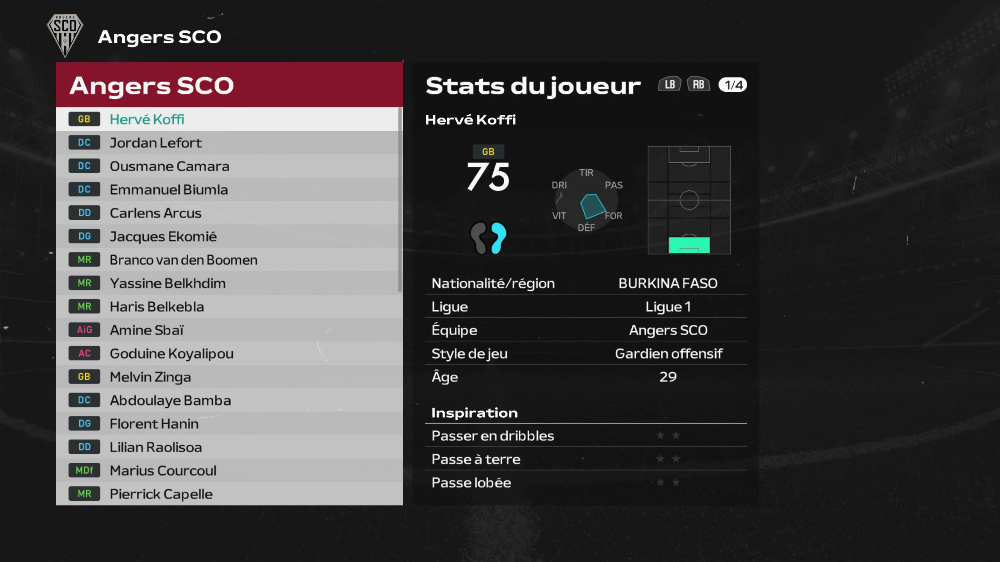
Step: Check the final entries of the Angers SCO player list, and return to the Ligue 1 team selection
key("Up")
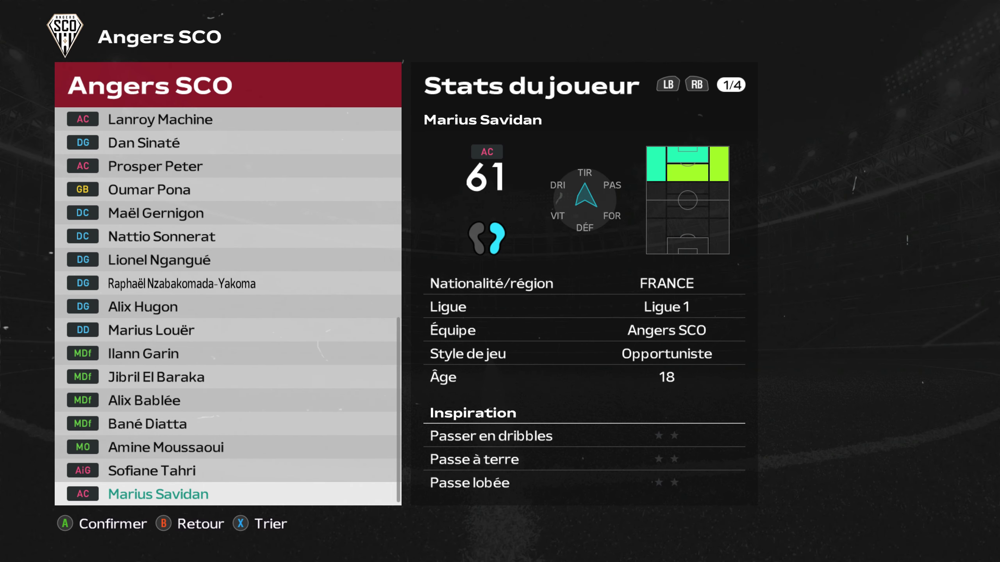
key("Up")
key("Down")
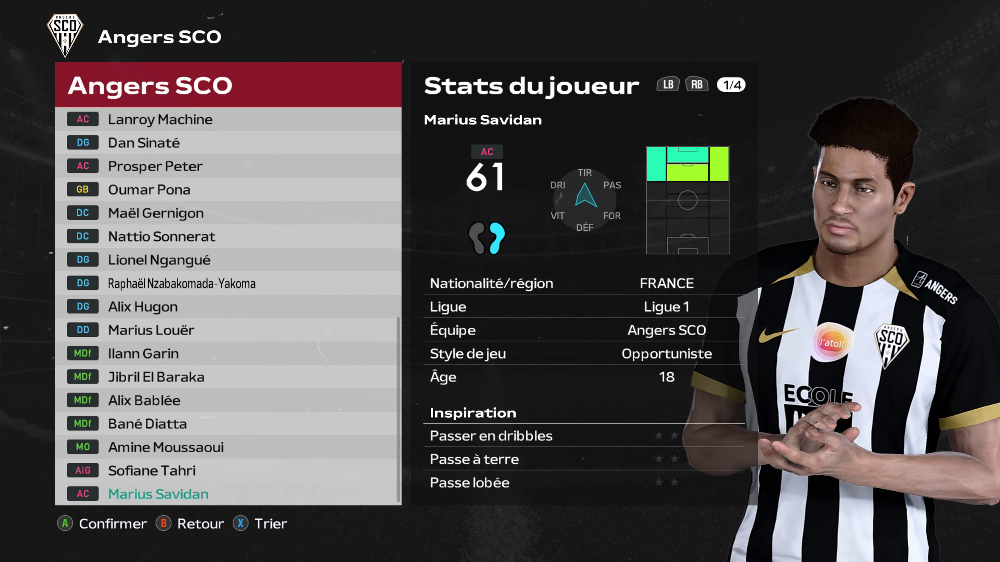
key("Escape")
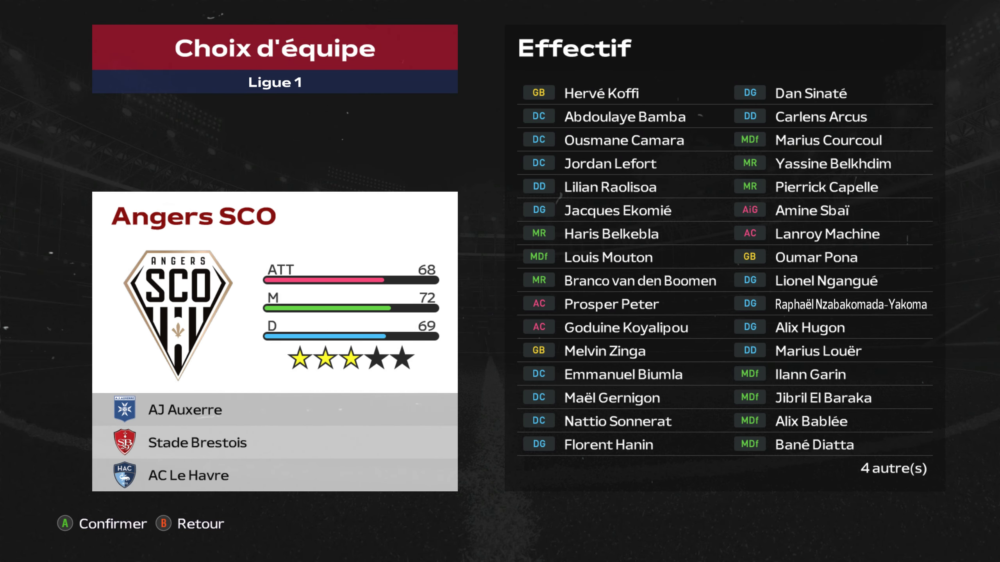
Step: Move on to FC Metz and open the Physique settings in its goalkeeper's appearance
key("Down")
key("Down")
key("Down")
key("Down")
key("Down")
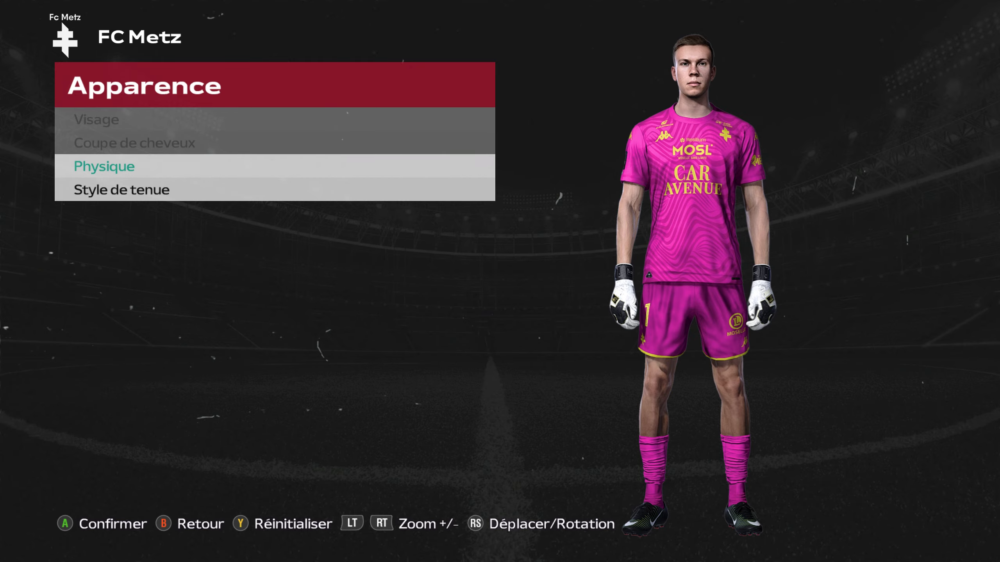
key("Return")
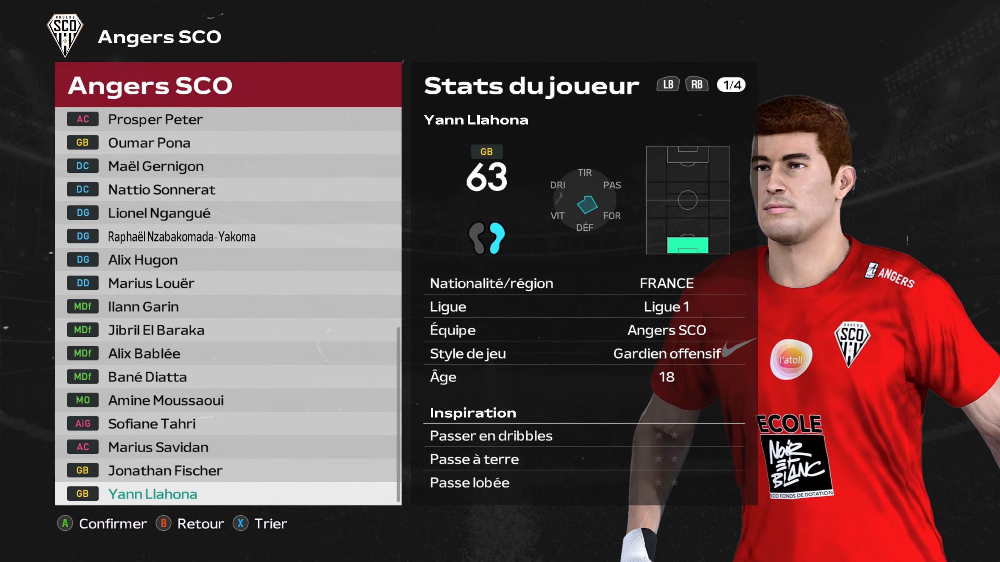
Step: View goalkeeper Jonathan Fischer's stats in the Angers SCO player list
left_click(165, 470)
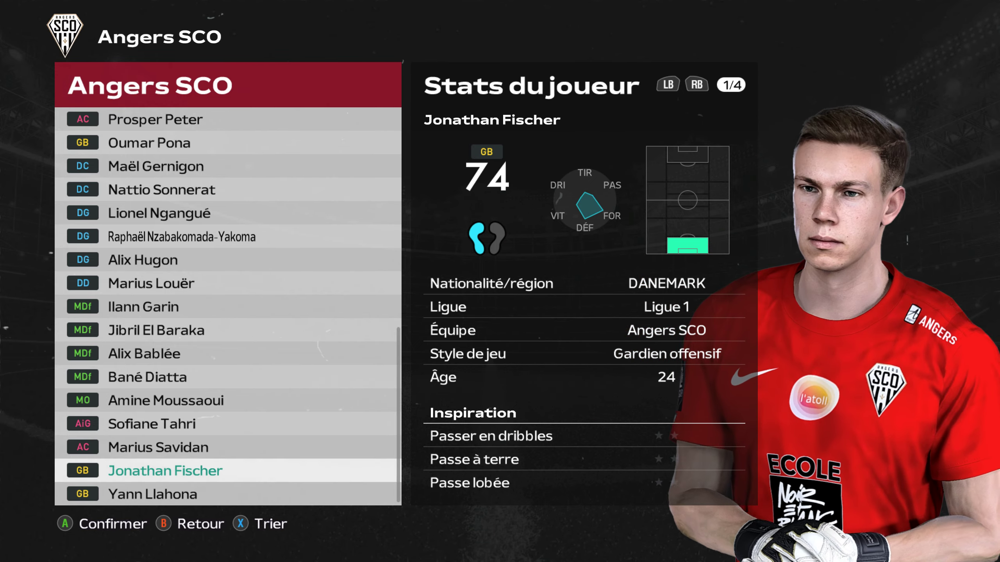